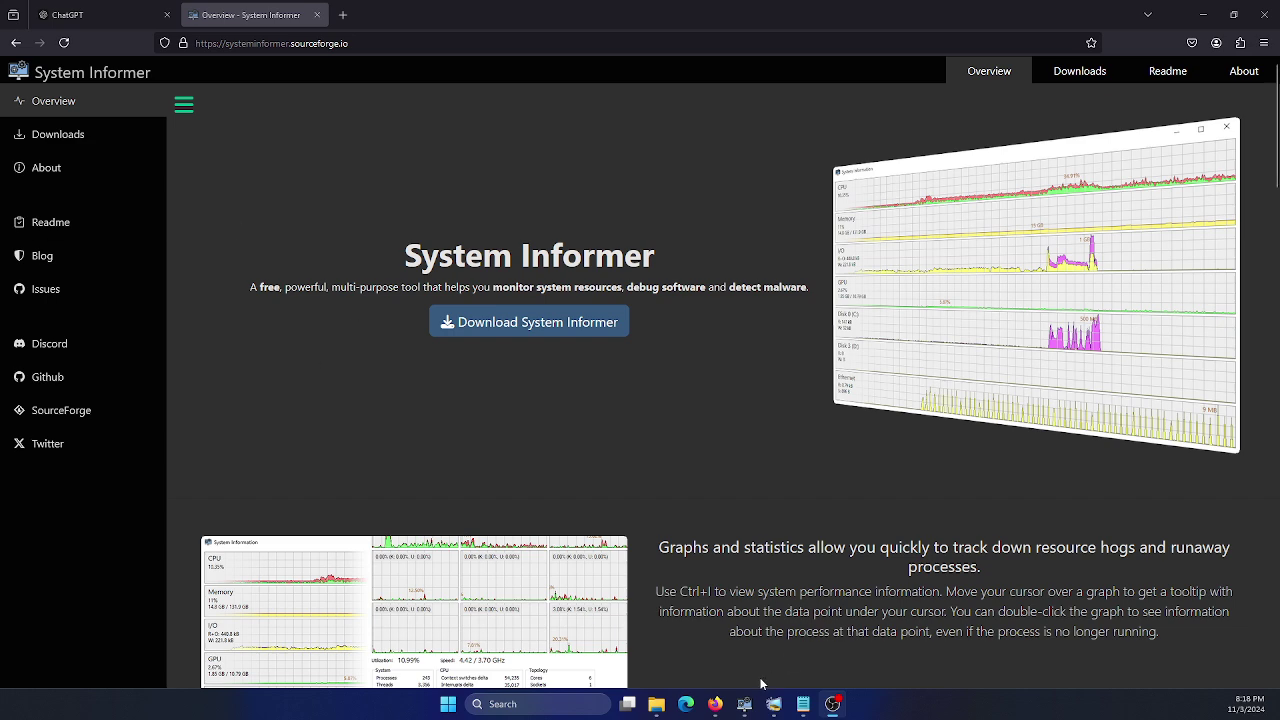
Switch to System Informer, show the running processes, and copy the MicUsage.exe process row
click(744, 705)
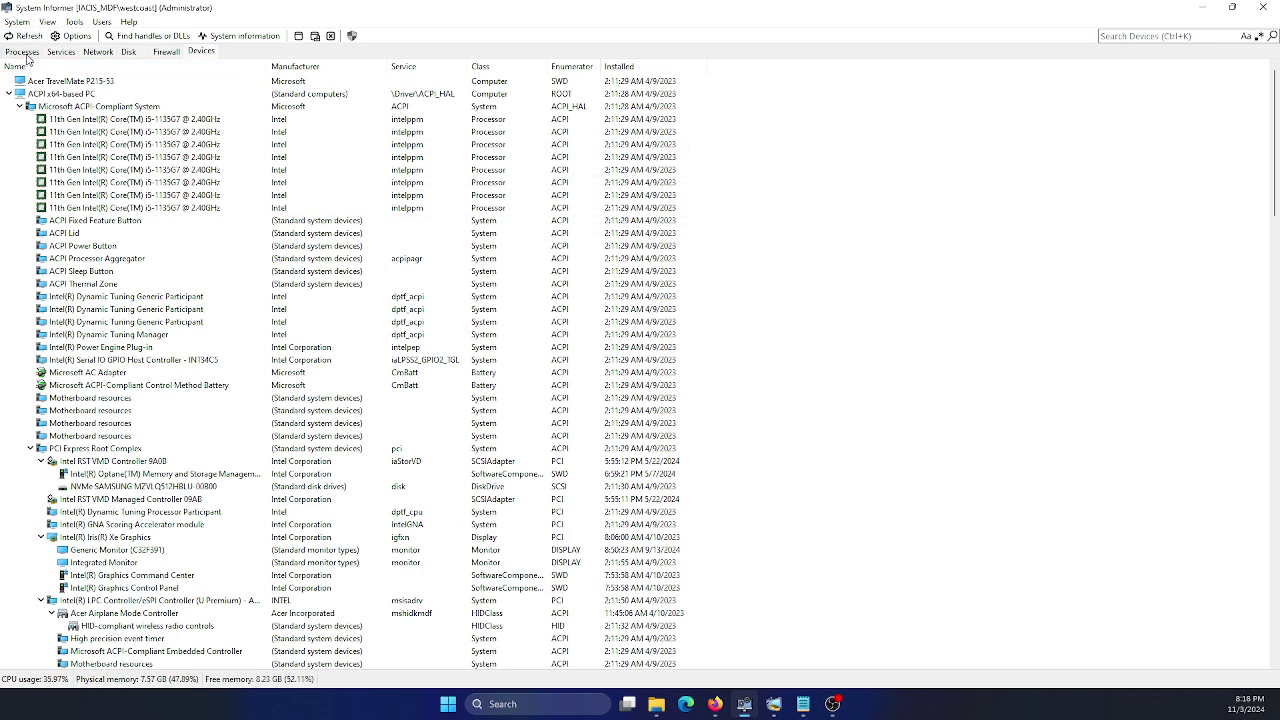
click(22, 52)
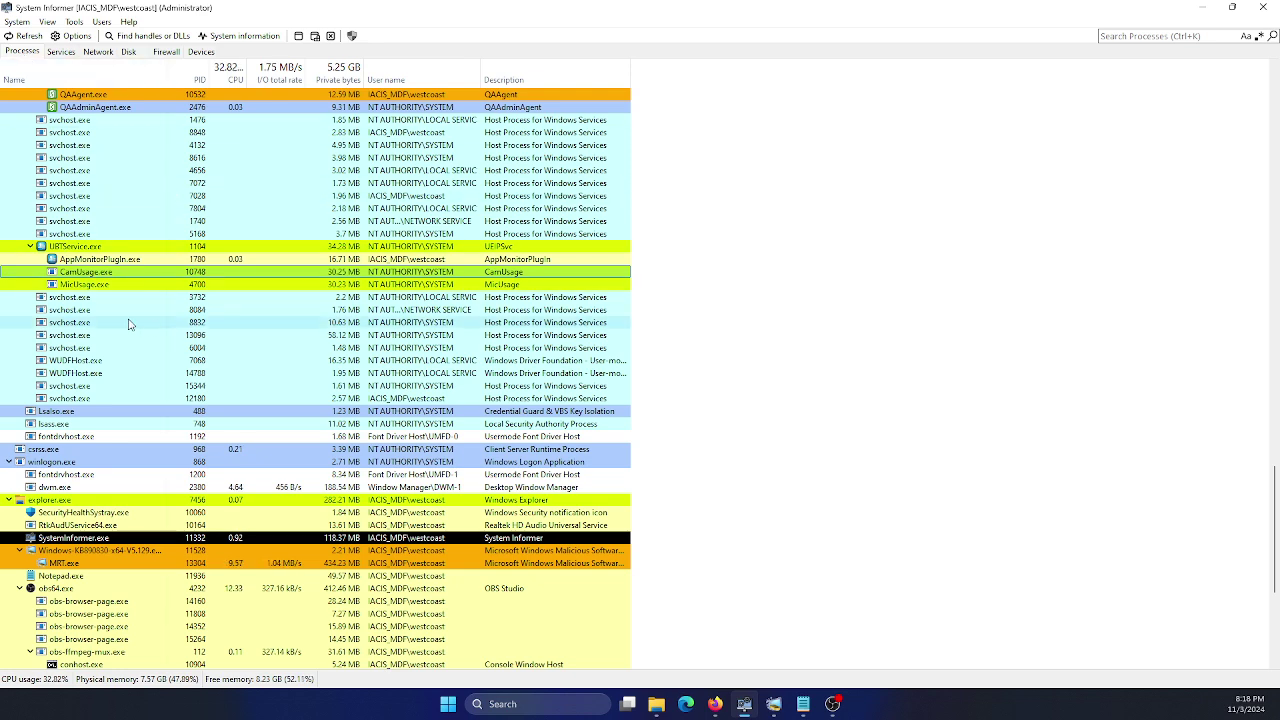
mouse_move(118, 234)
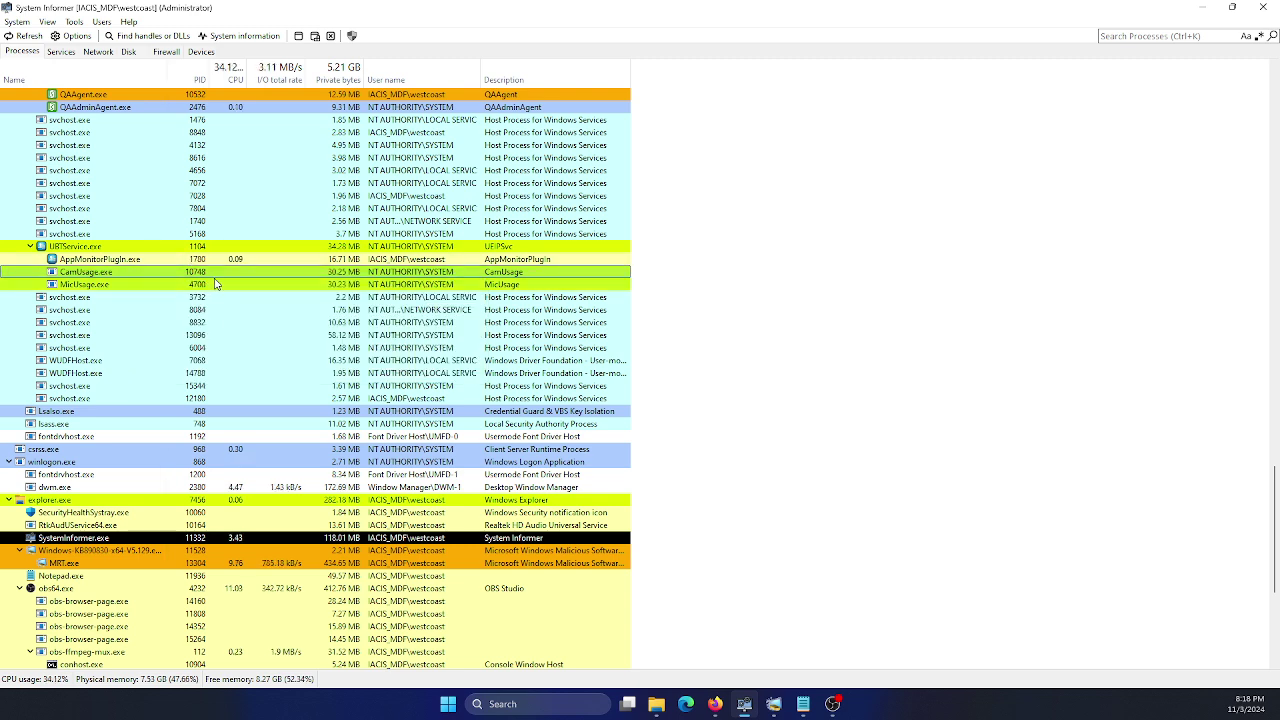
mouse_move(155, 300)
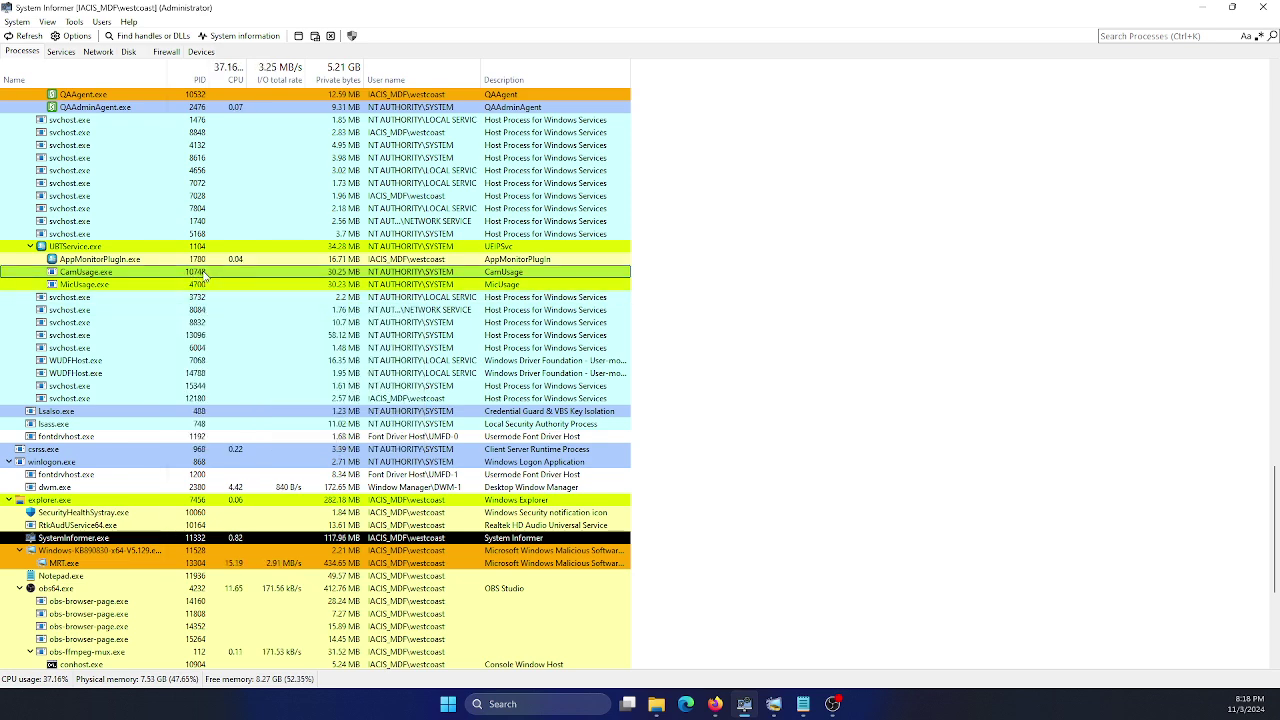
right_click(99, 286)
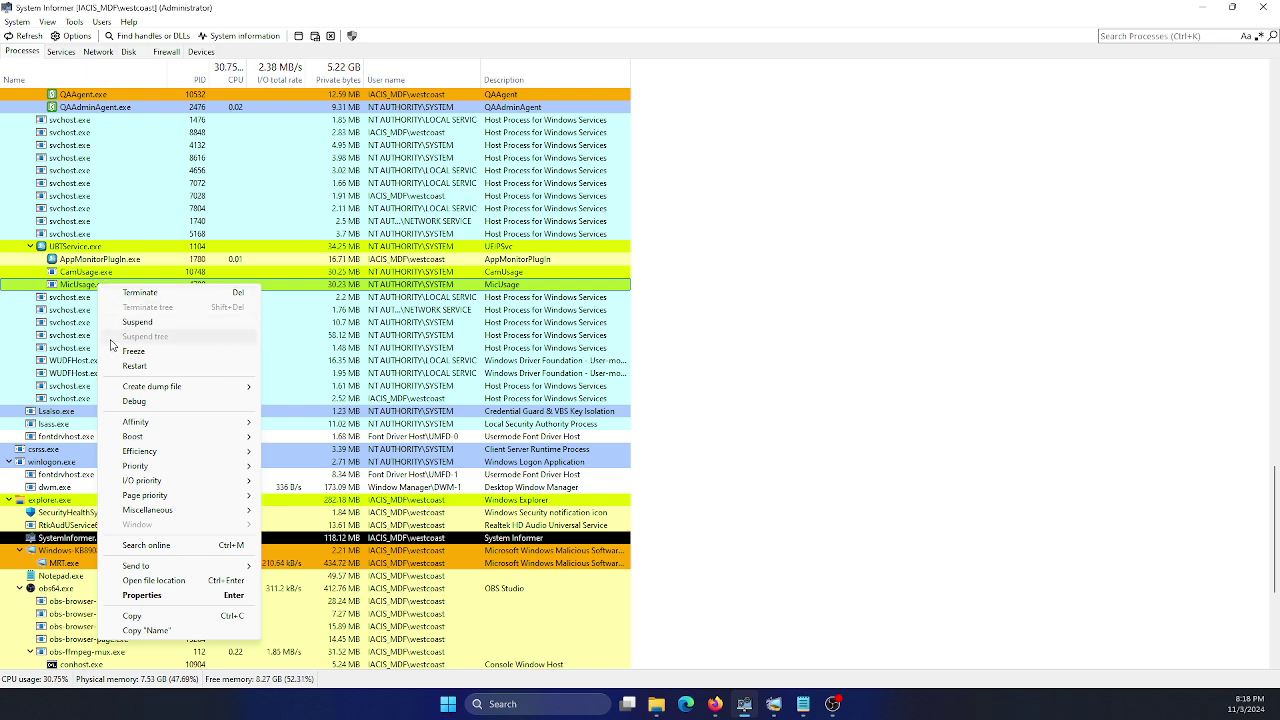
click(133, 620)
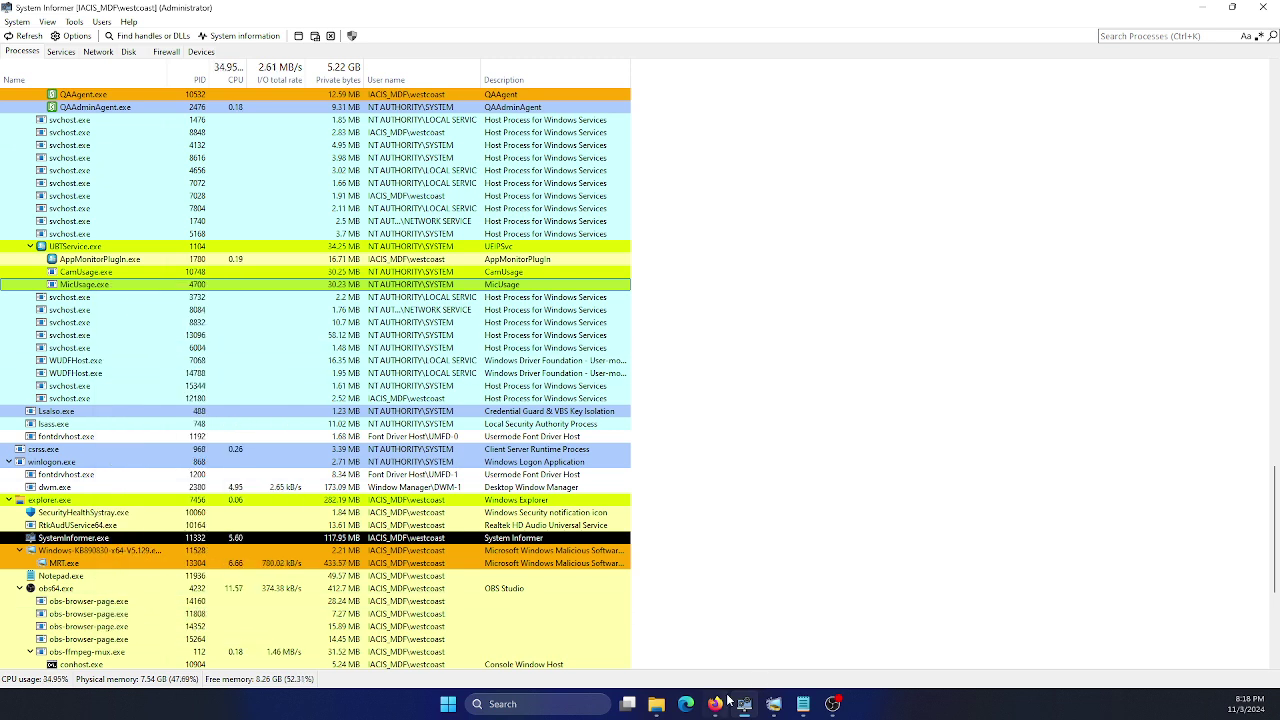
Ask ChatGPT "kindly expain this line form an output by system informer" followed by the copied MicUsage.exe row, and read its explanation
mouse_move(716, 705)
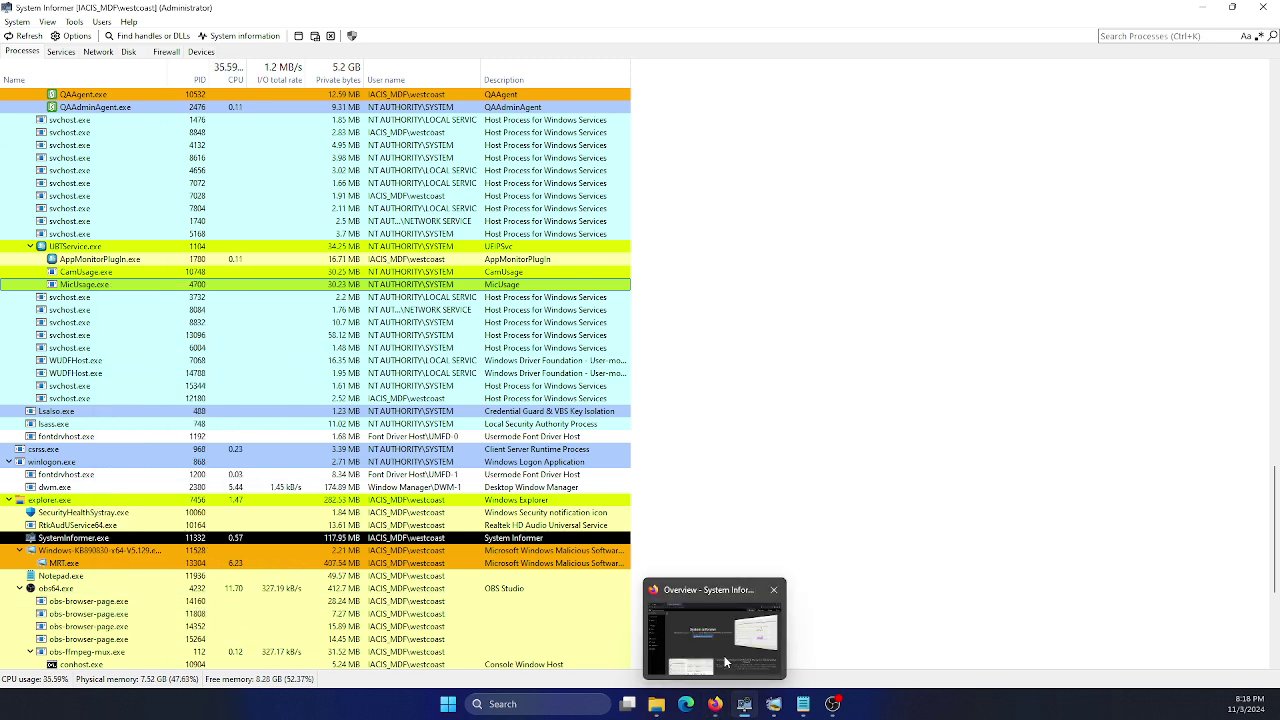
click(726, 662)
click(80, 16)
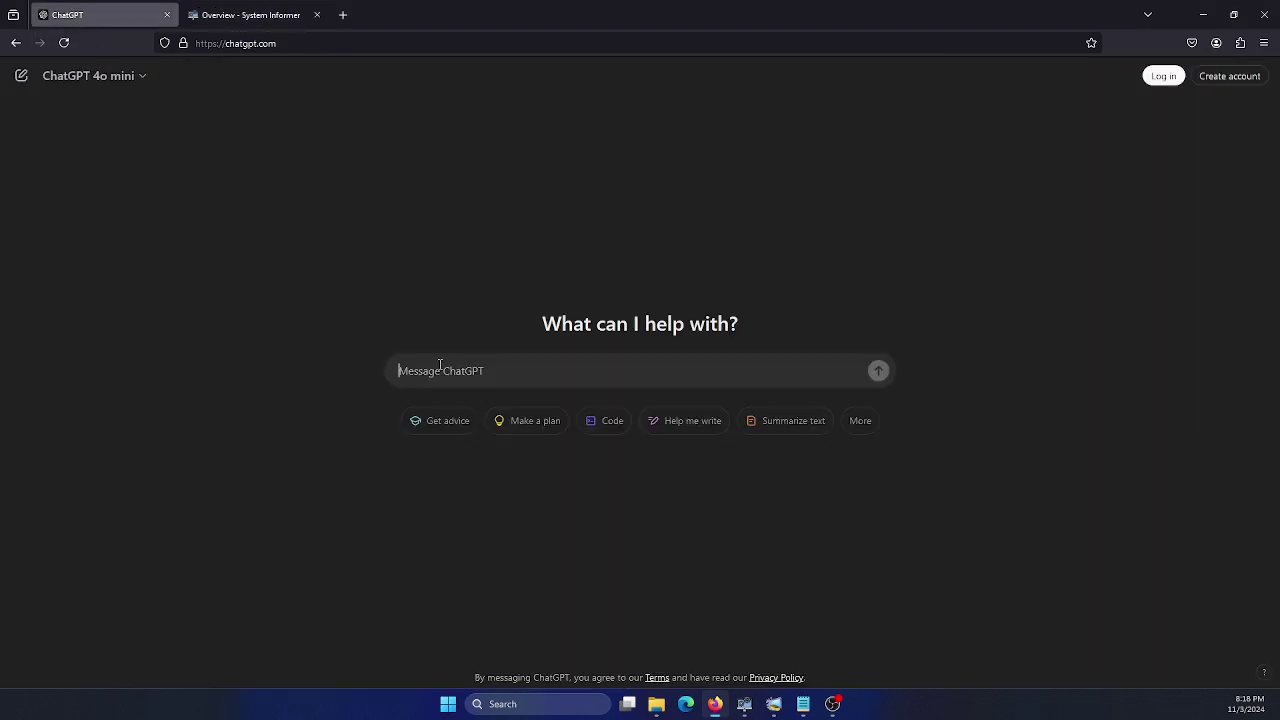
text(kindly  expain this line t)
text(orm)
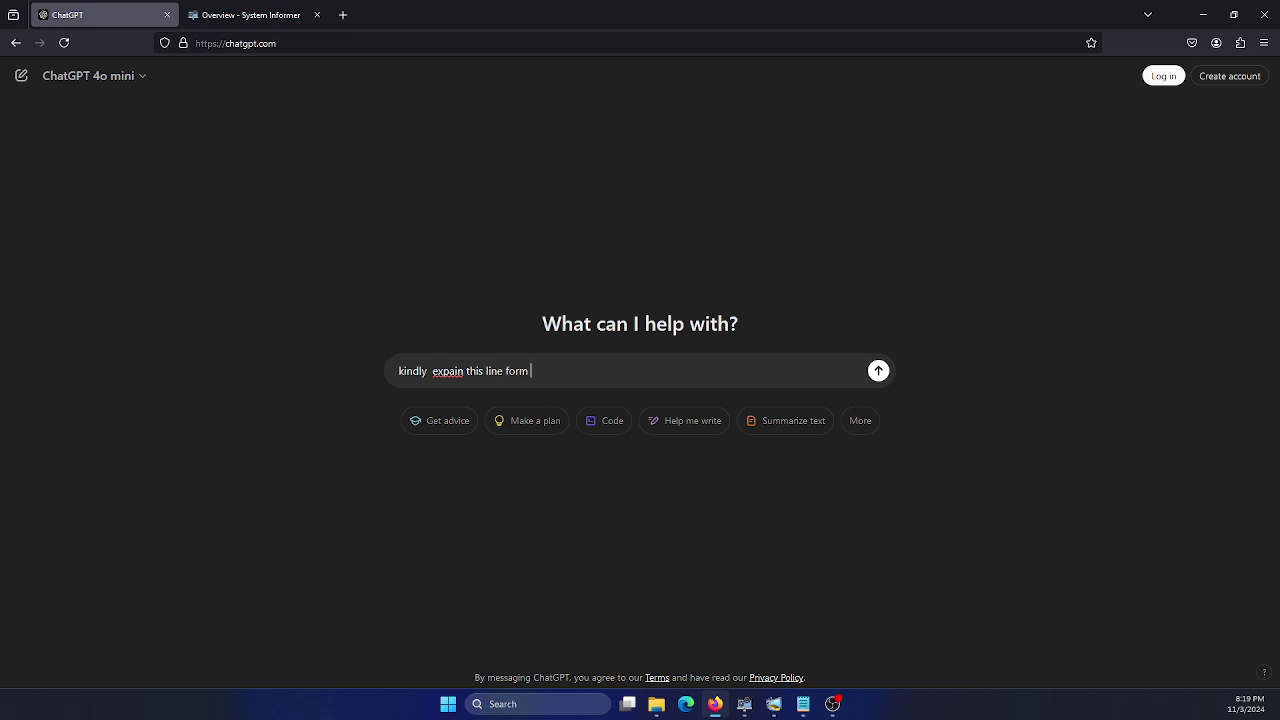
text( an output by system informer)
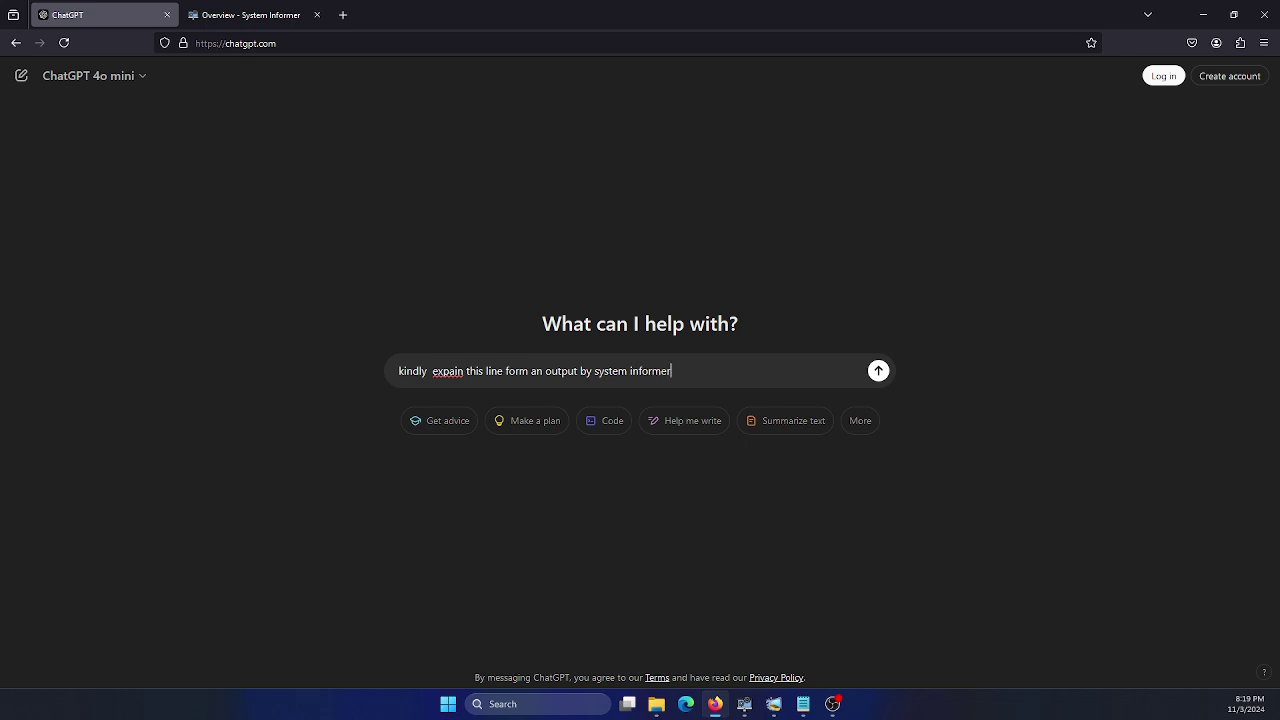
key(ctrl+v)
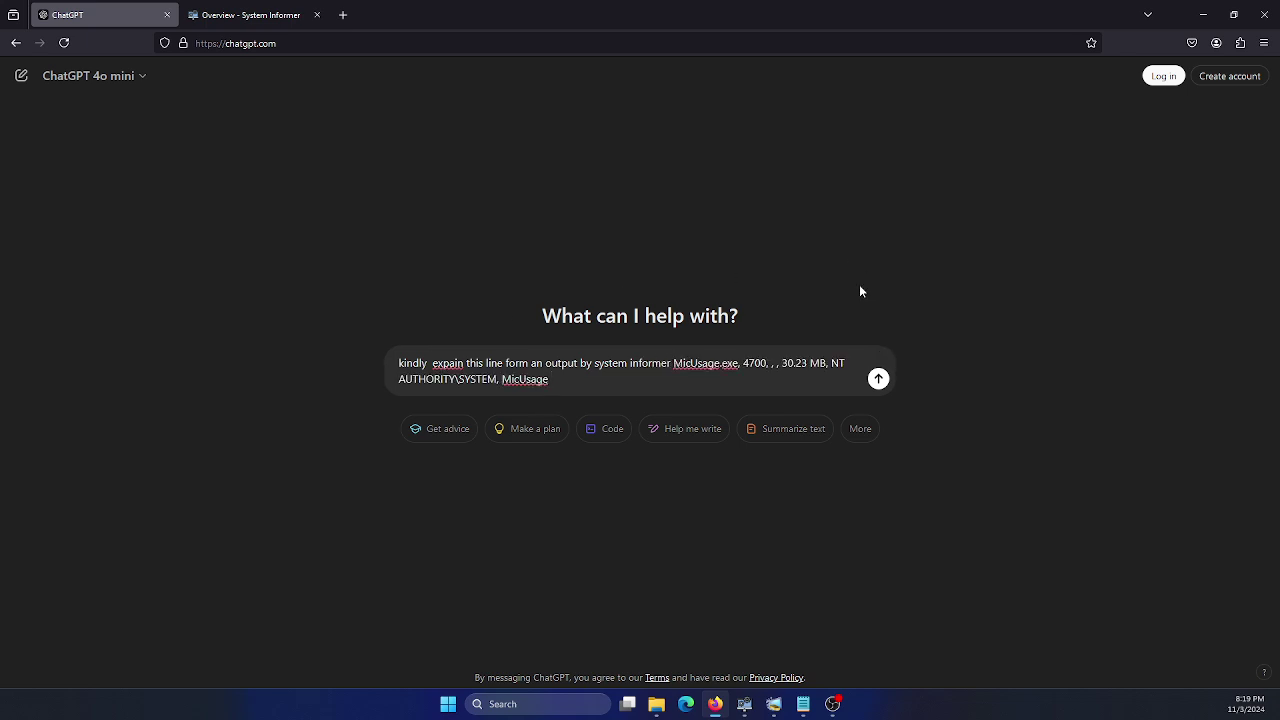
click(879, 378)
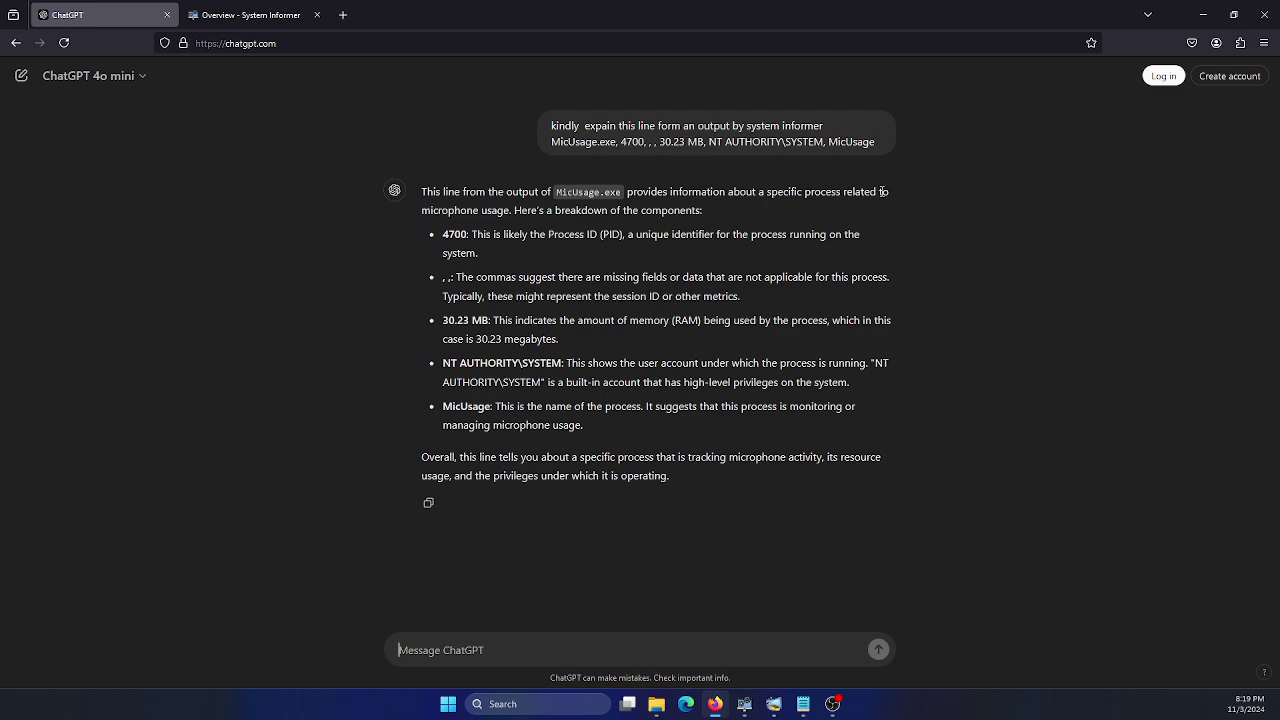
drag(420, 192, 617, 210)
click(518, 264)
Return to System Informer, look through the process list around UBTService.exe, and open the Windows search
click(257, 17)
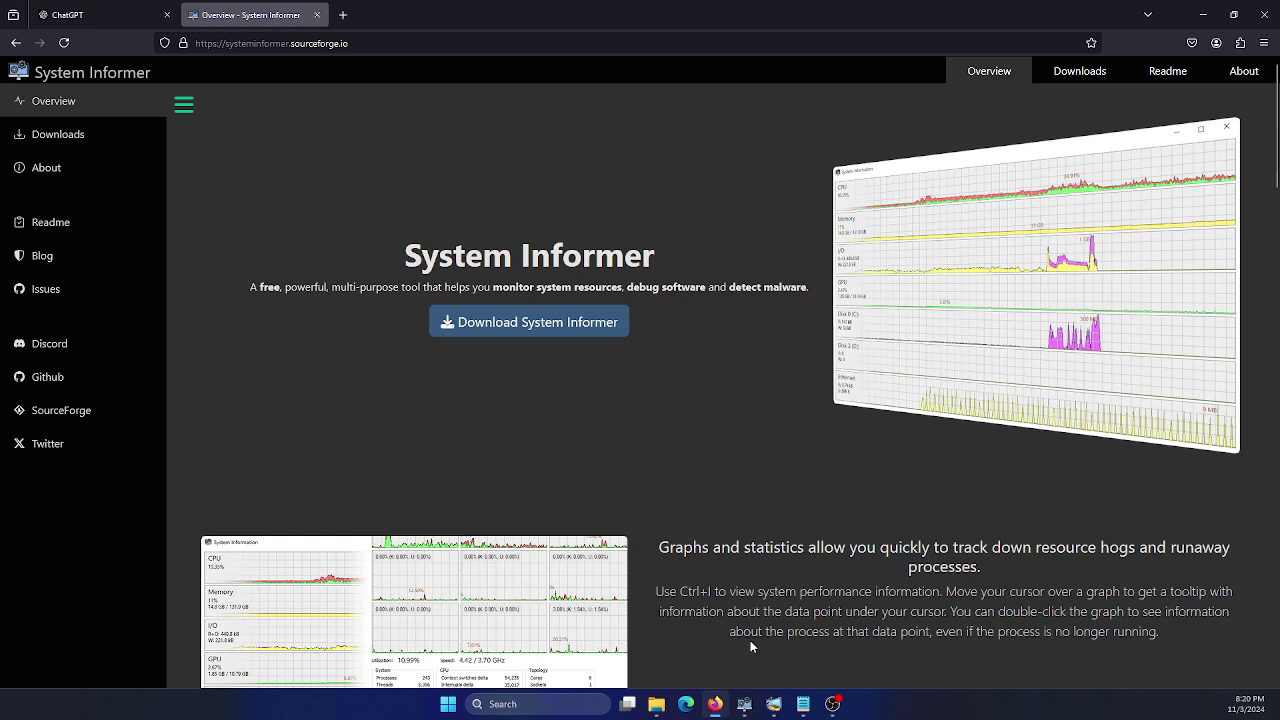
click(748, 712)
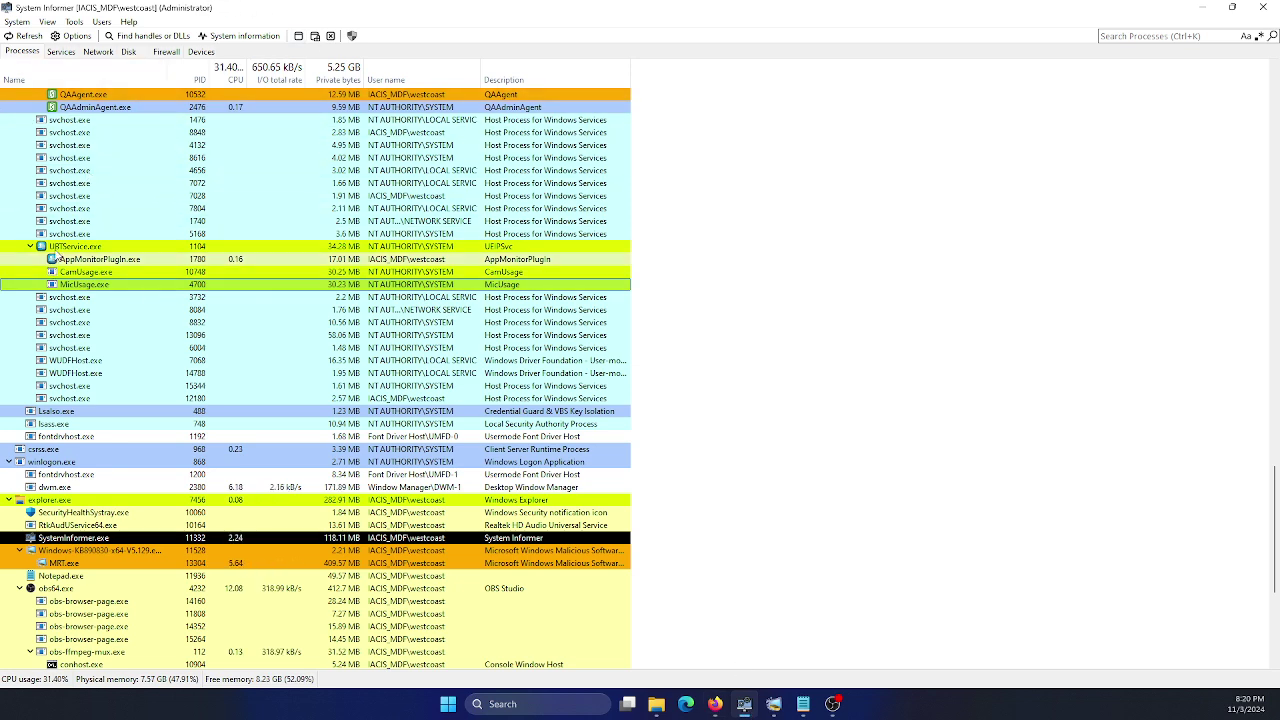
scroll(60, 240, up, 4)
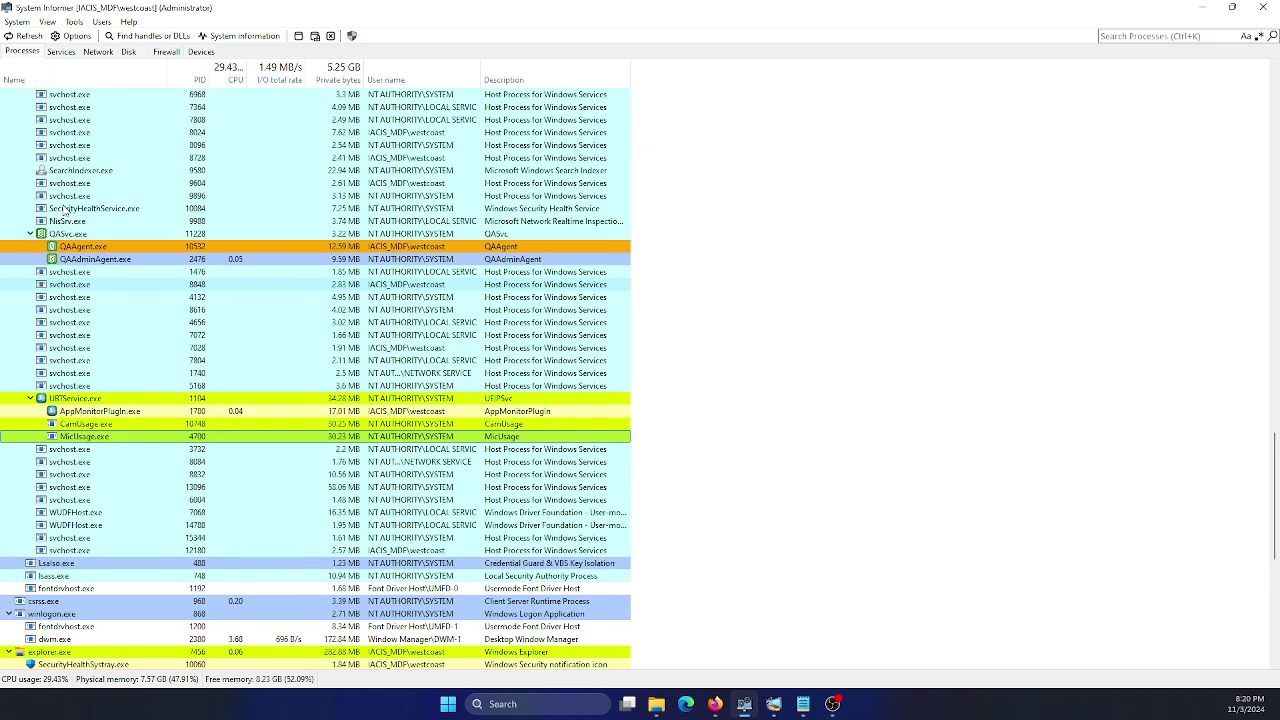
scroll(64, 212, down, 7)
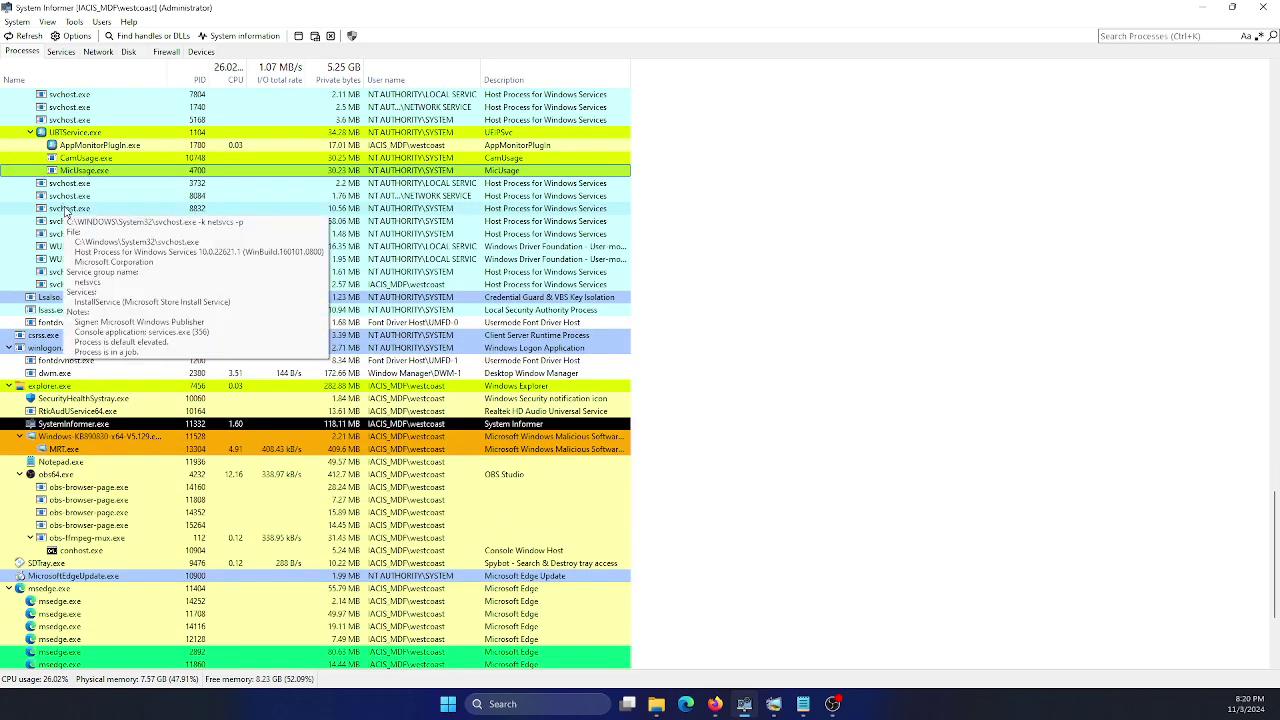
click(531, 703)
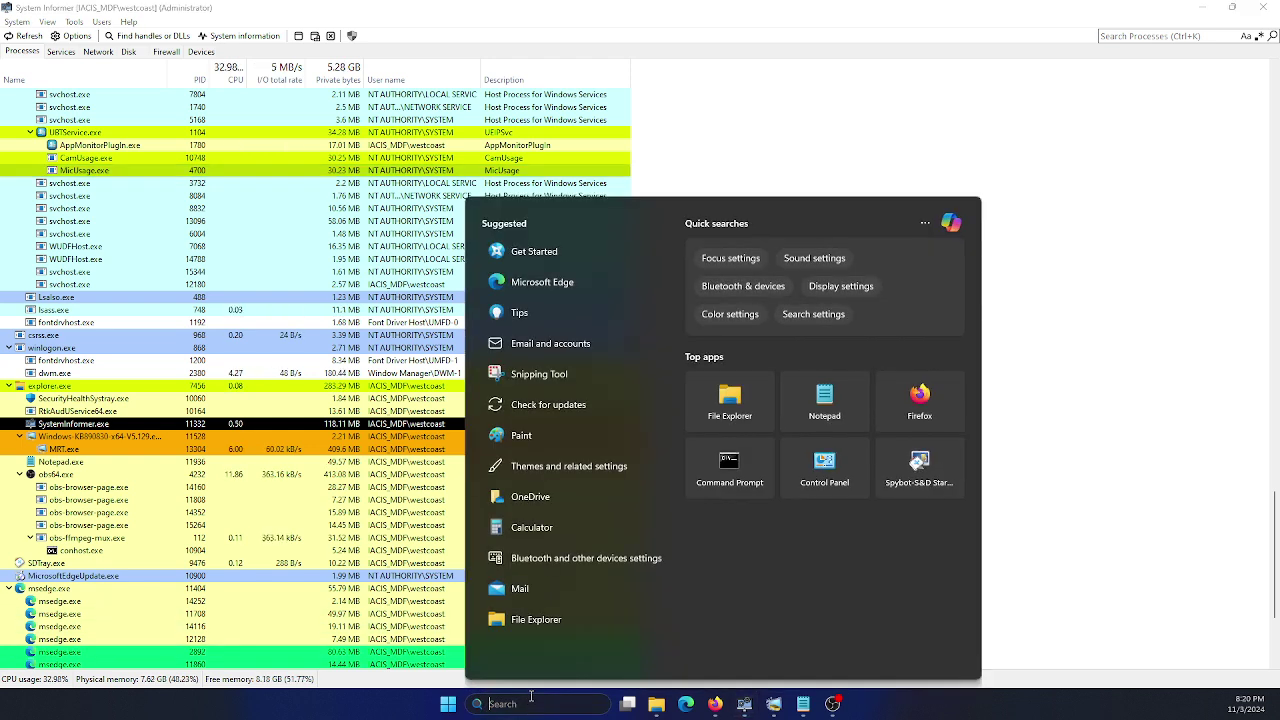
text(p)
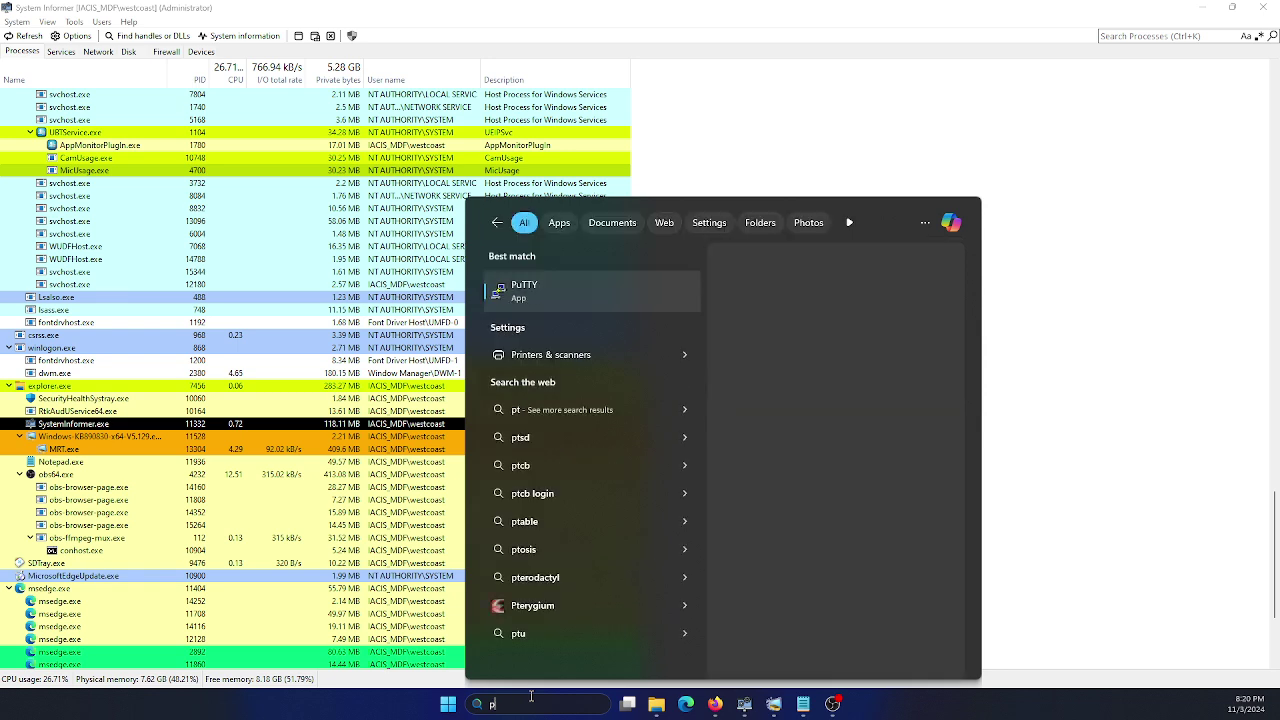
text(prom)
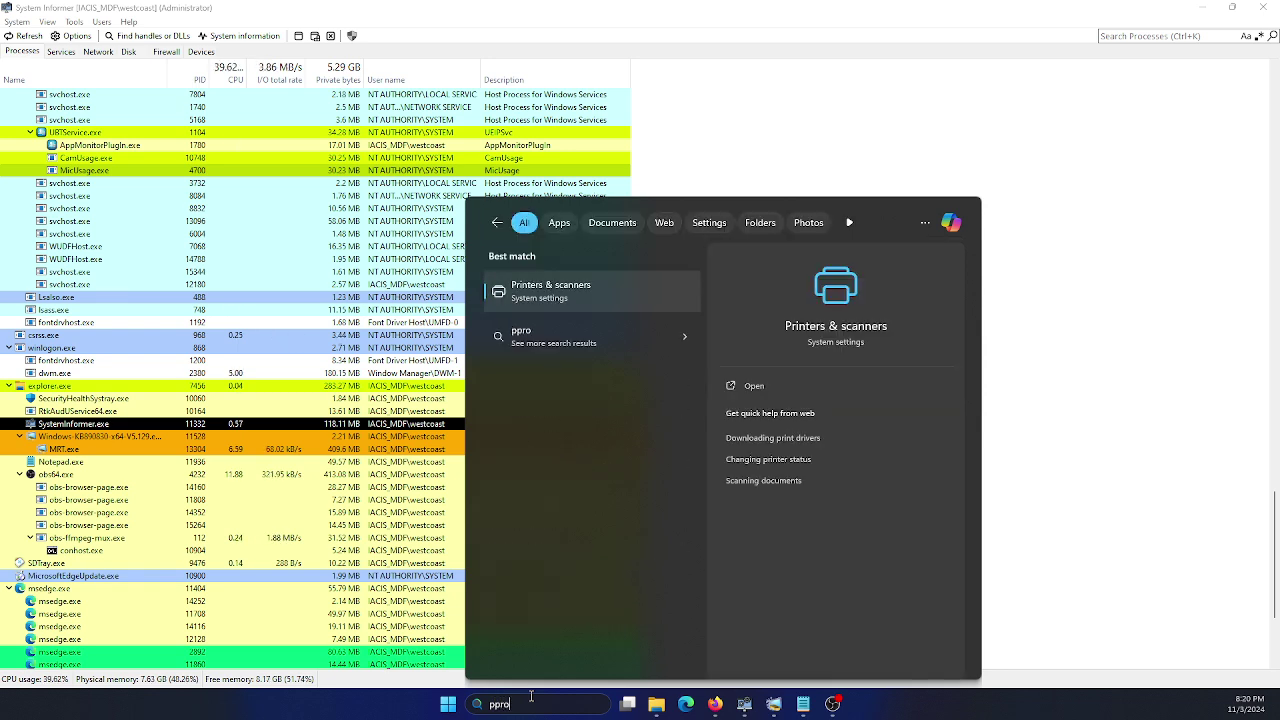
key(BackSpace)
key(BackSpace)
key(BackSpace)
key(BackSpace)
key(BackSpace)
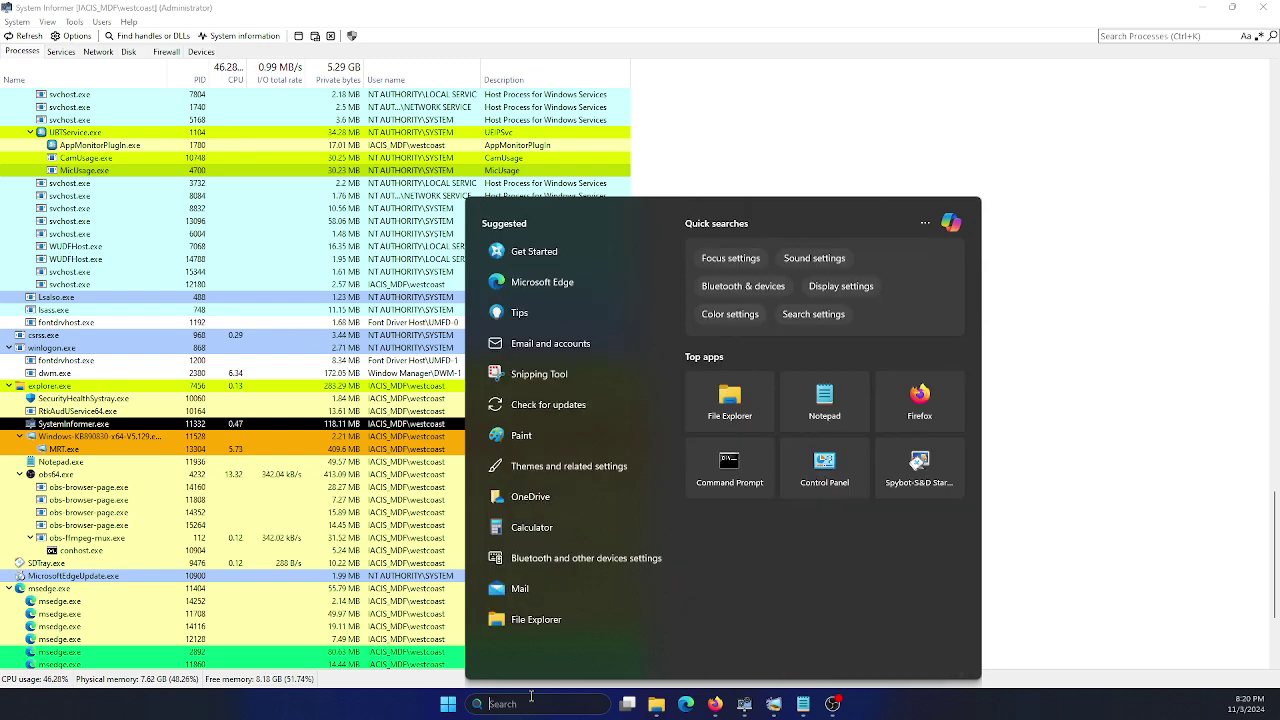
Search Windows for "proton VPN", launch the app, and go to the end of the process list in System Informer
text(proton VPN)
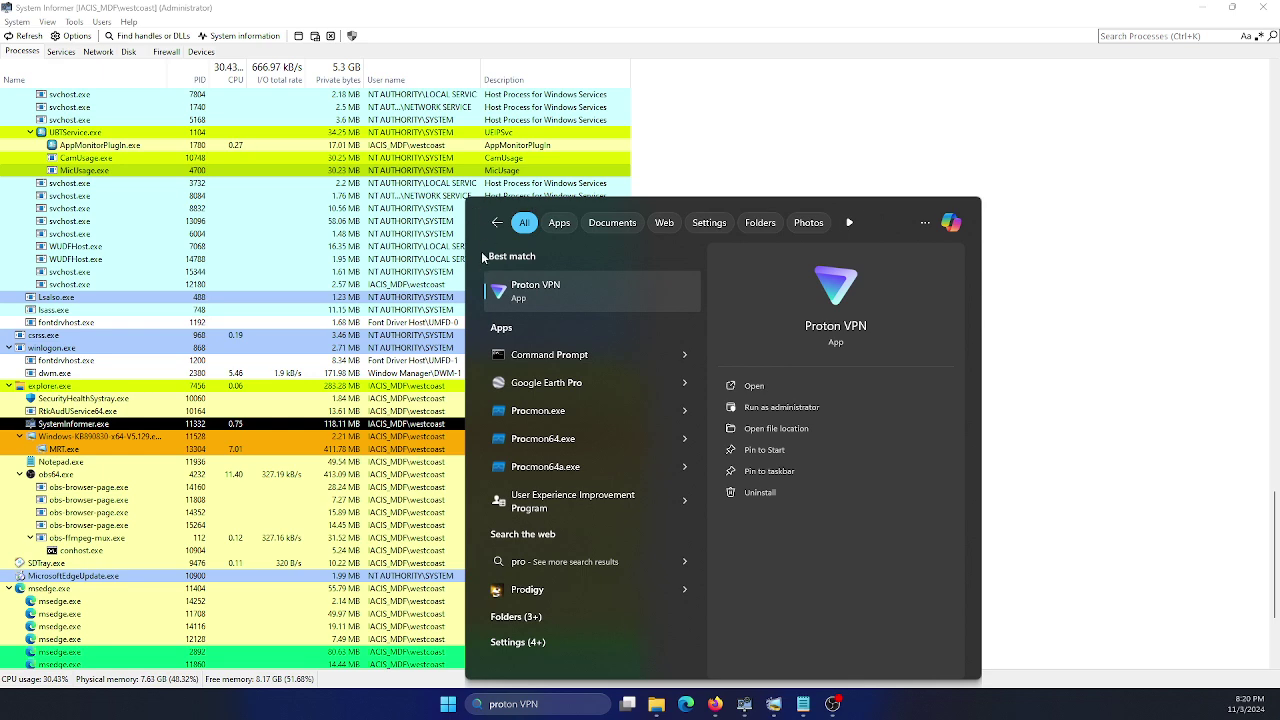
click(535, 289)
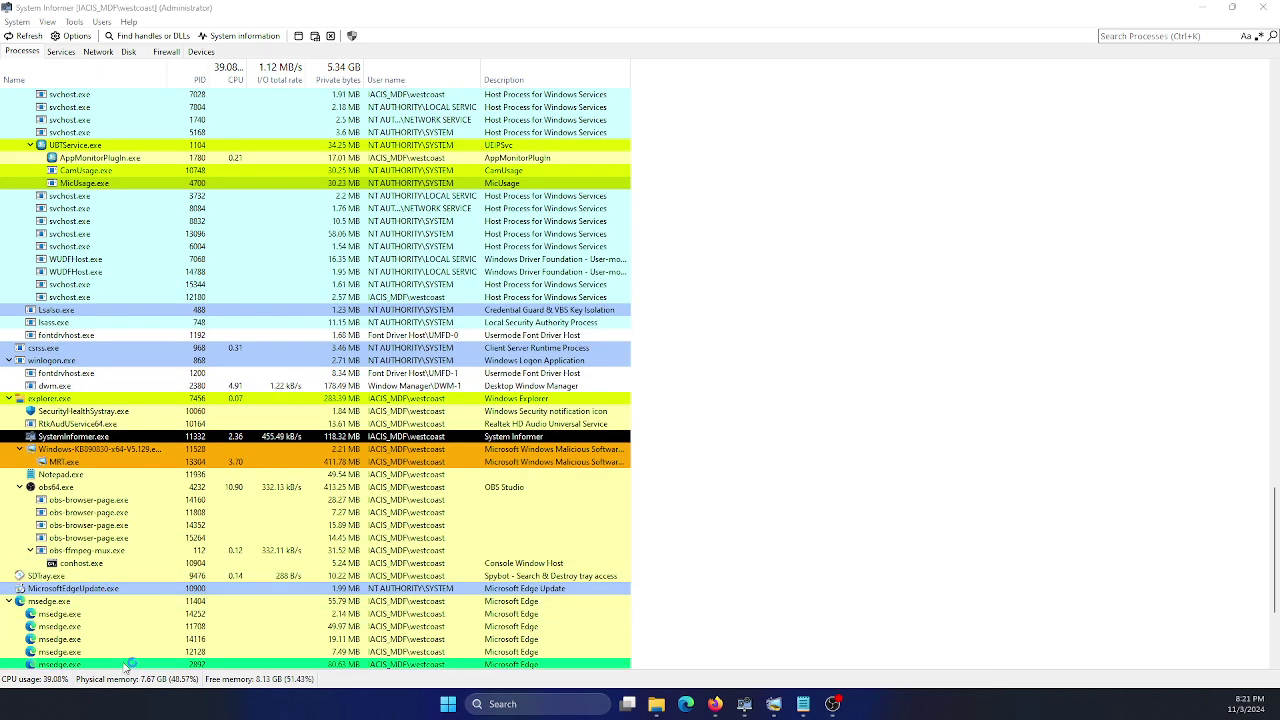
scroll(586, 574, down, 5)
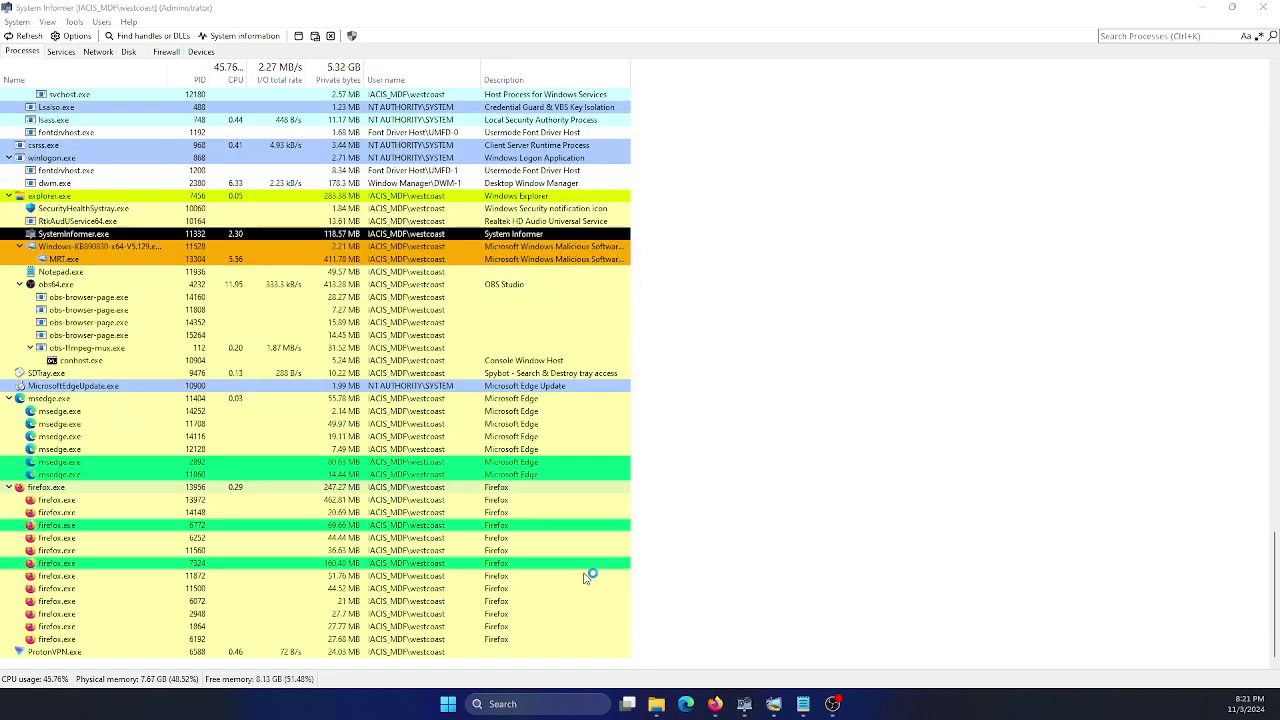
Open the properties of the ProtonVPN.exe process, examine its general, performance, handle and disk information, and minimize the properties window
mouse_move(78, 655)
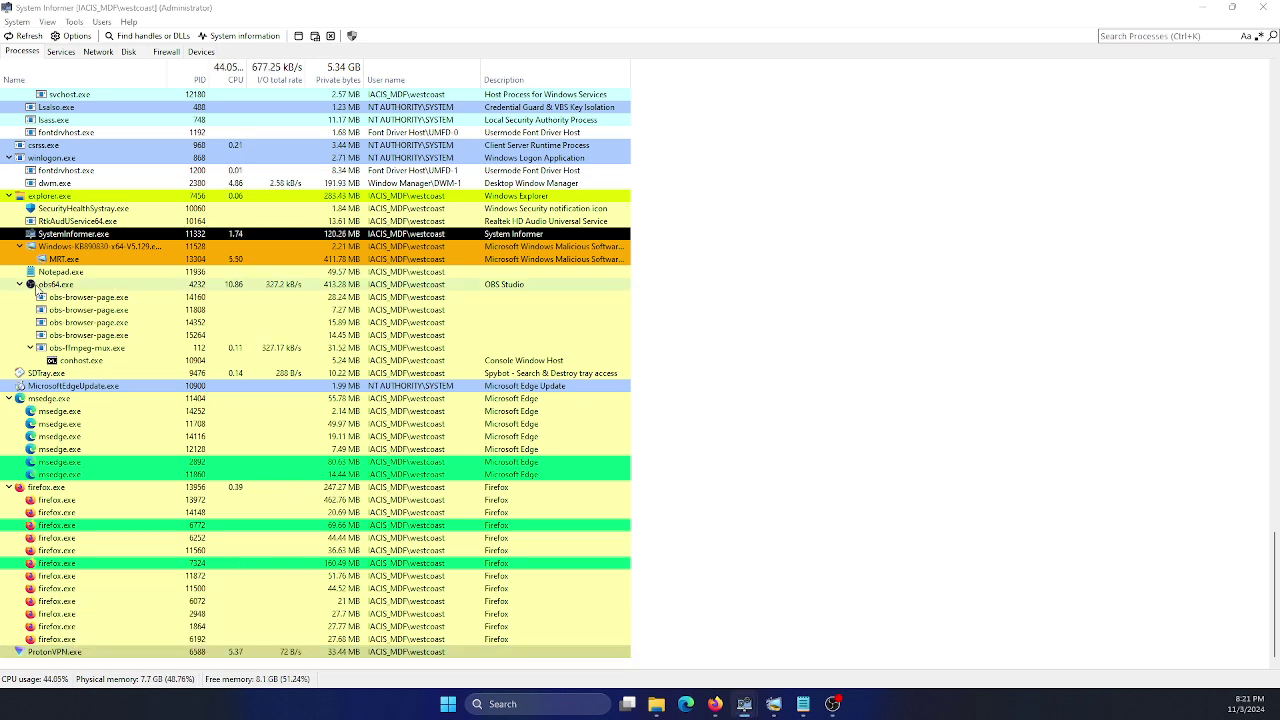
key(Return)
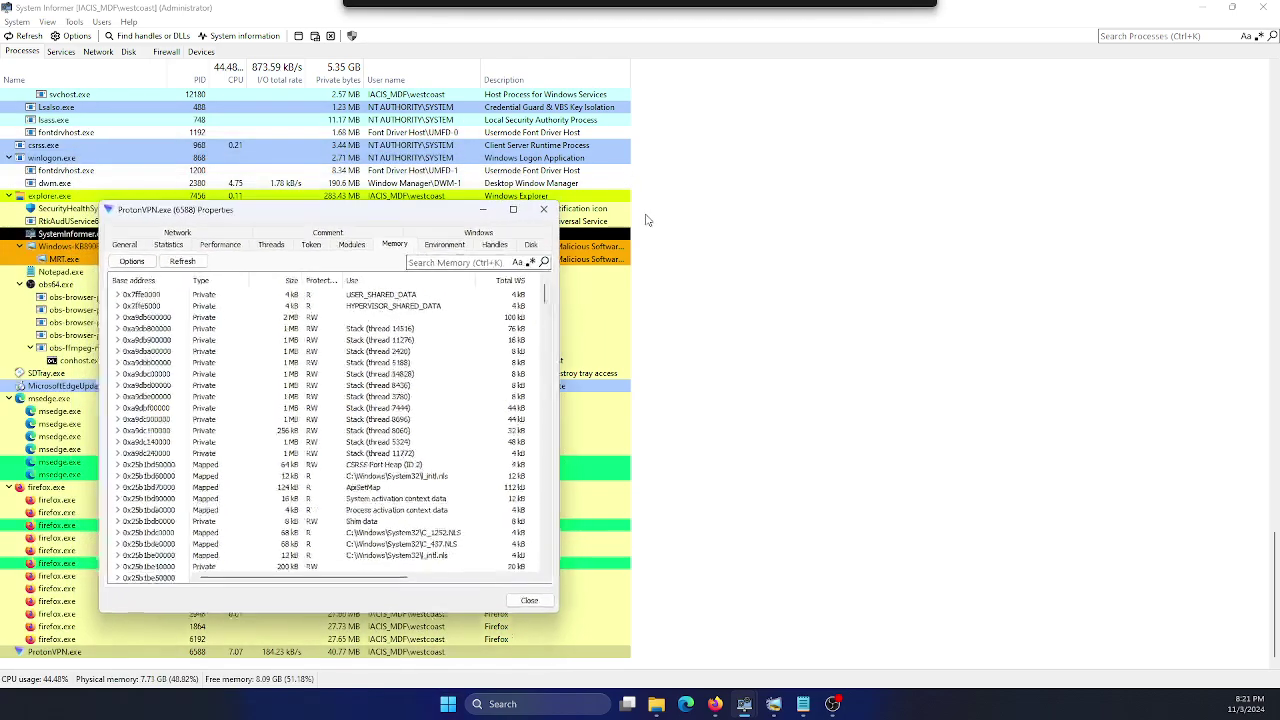
click(114, 222)
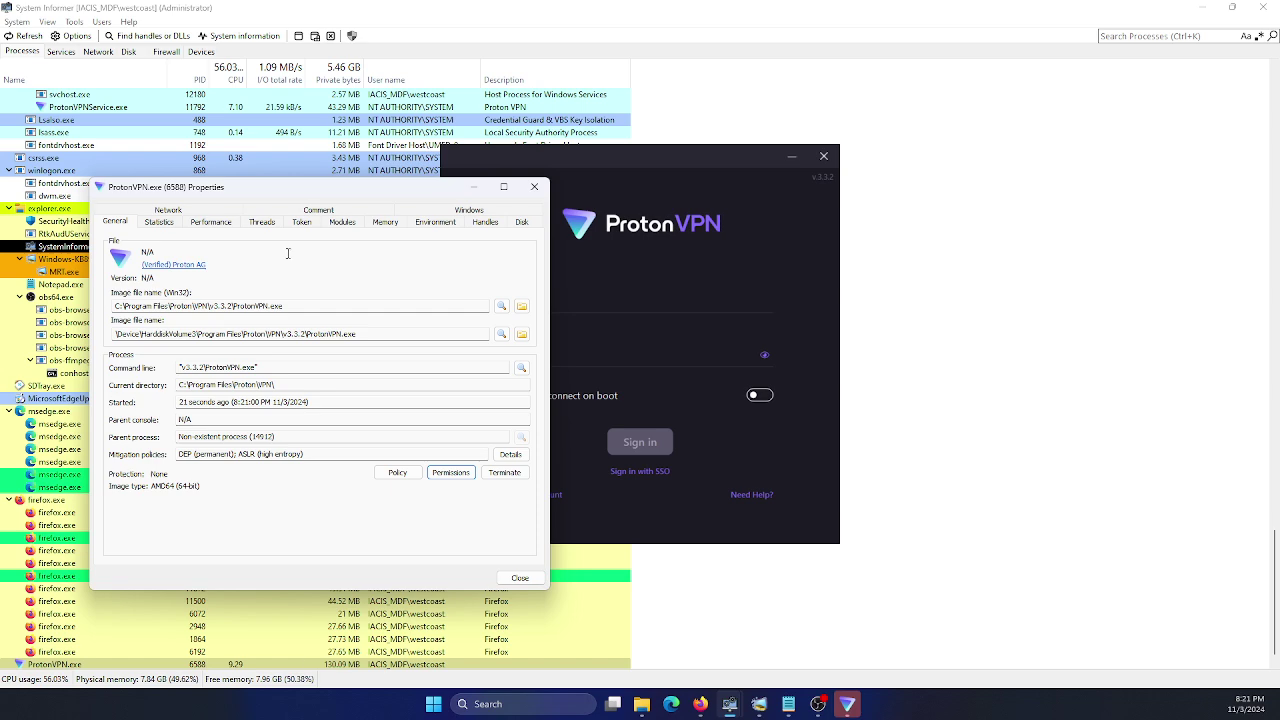
click(202, 222)
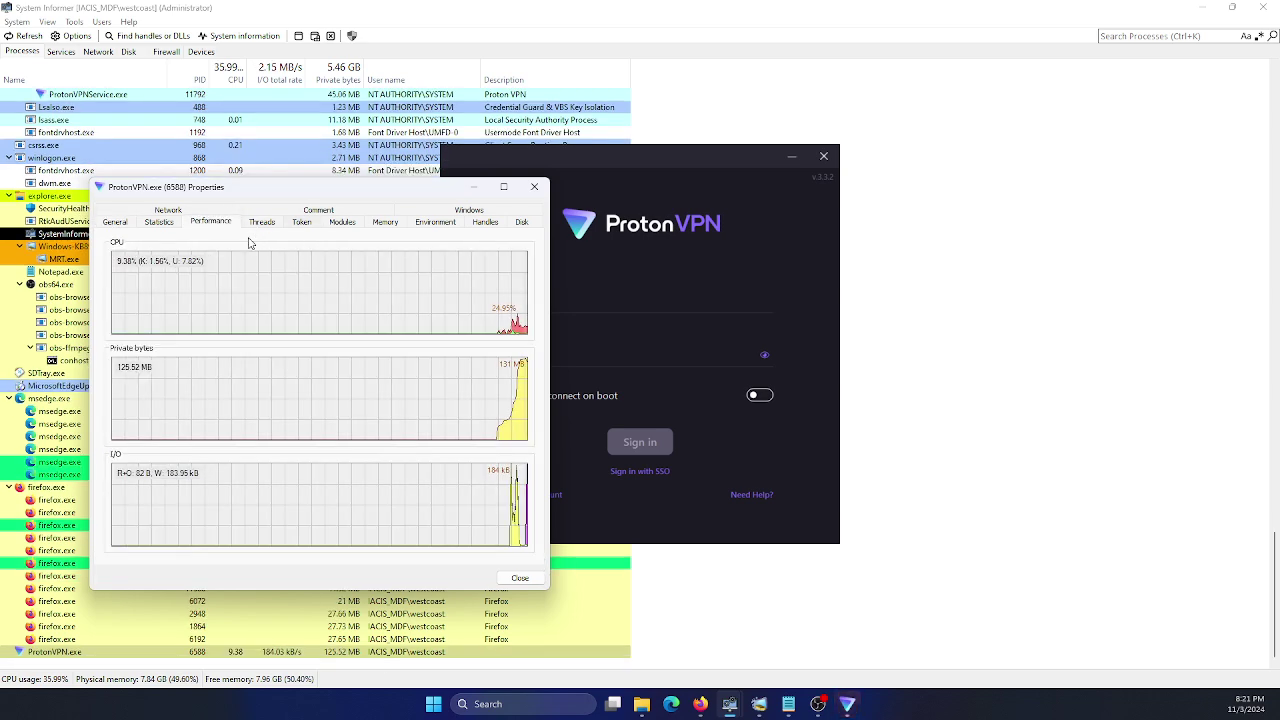
click(485, 222)
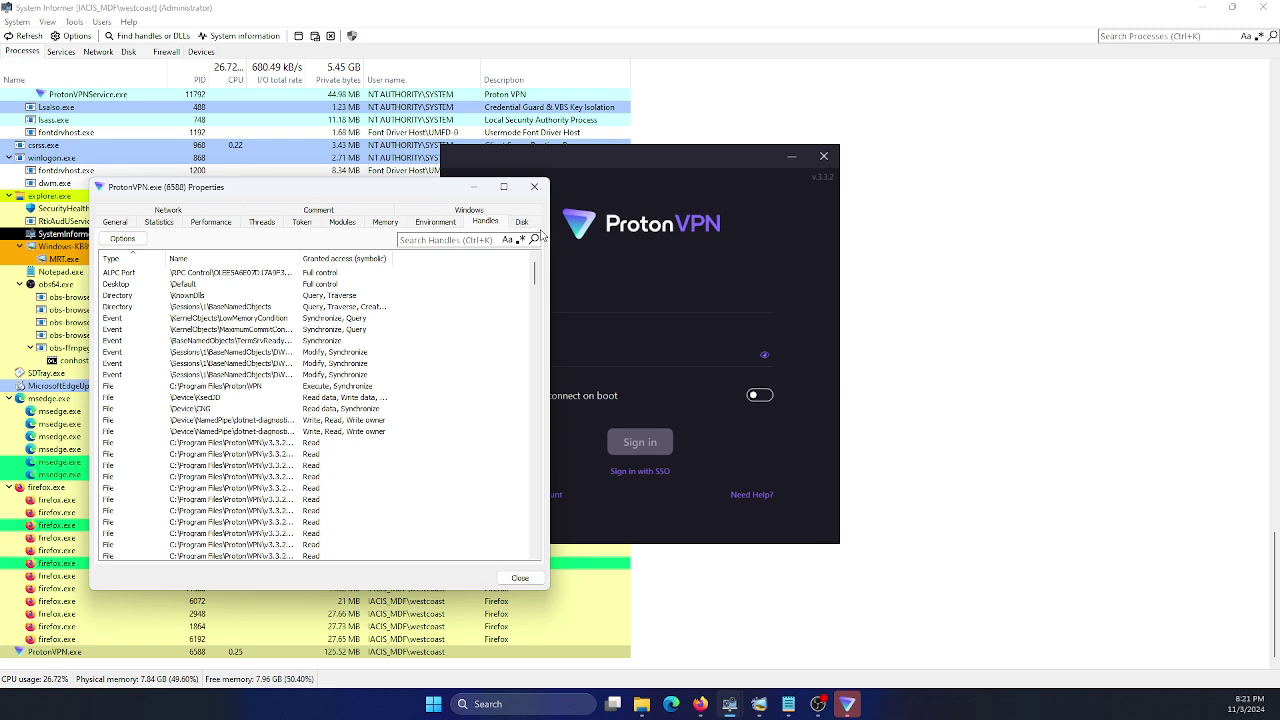
click(521, 222)
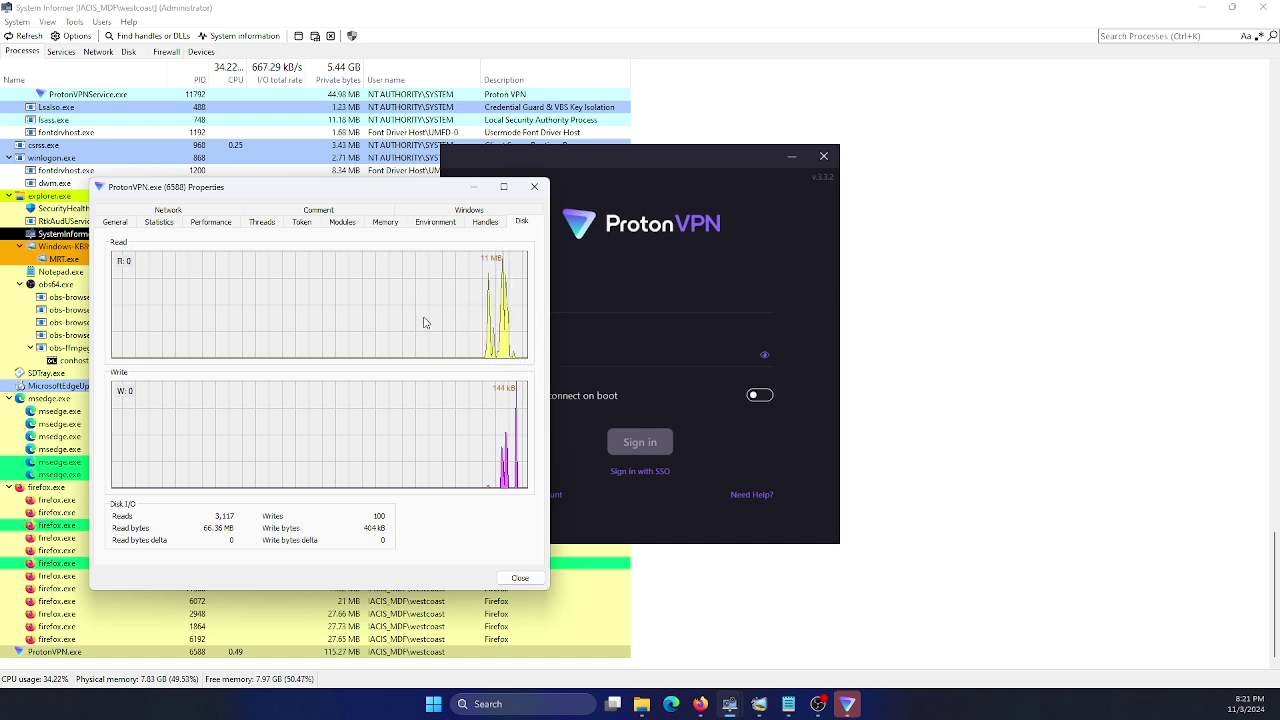
click(473, 187)
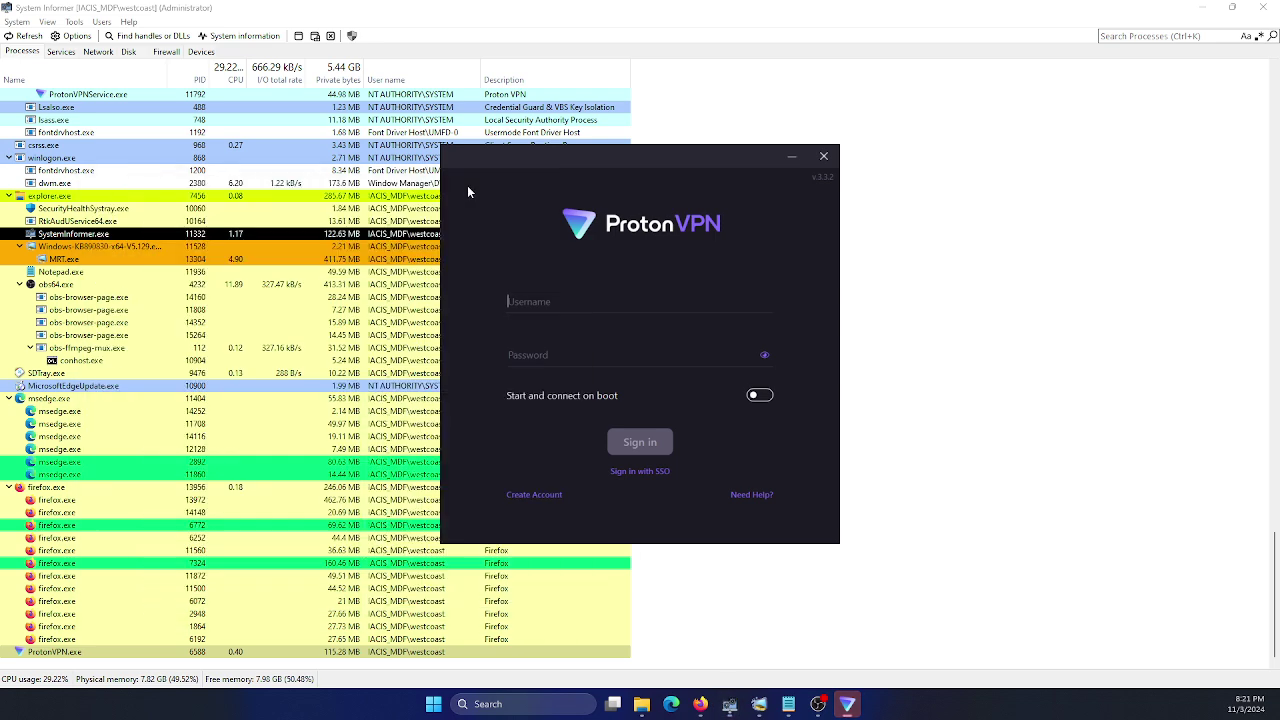
Place the Proton VPN window beside the process list to compare it with its ProtonVPN.exe entry, and close Proton VPN
drag(632, 155, 840, 156)
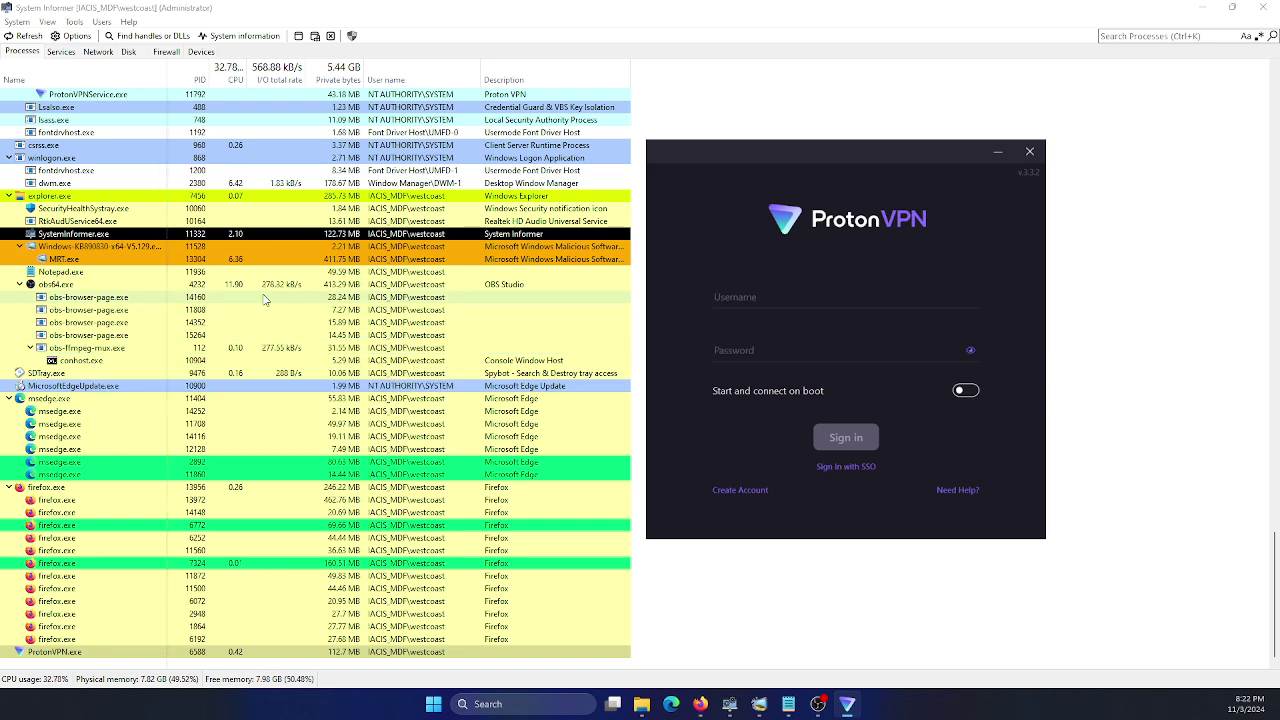
click(93, 303)
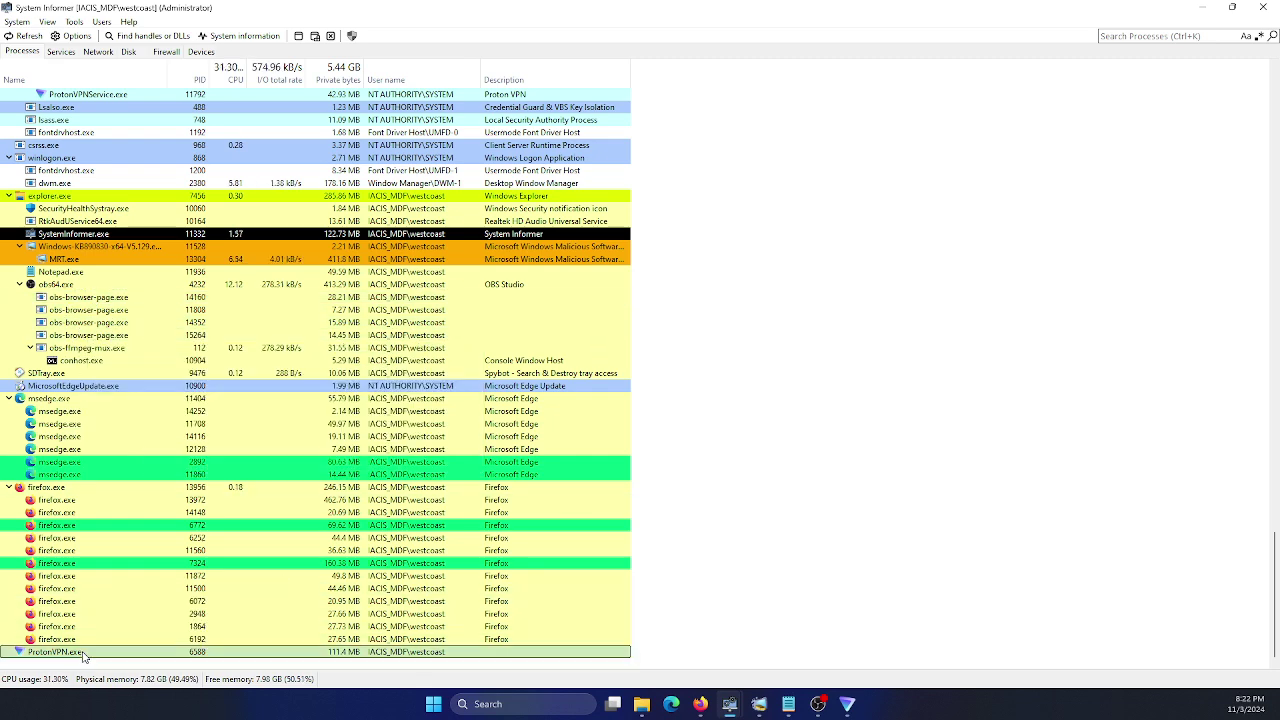
click(848, 708)
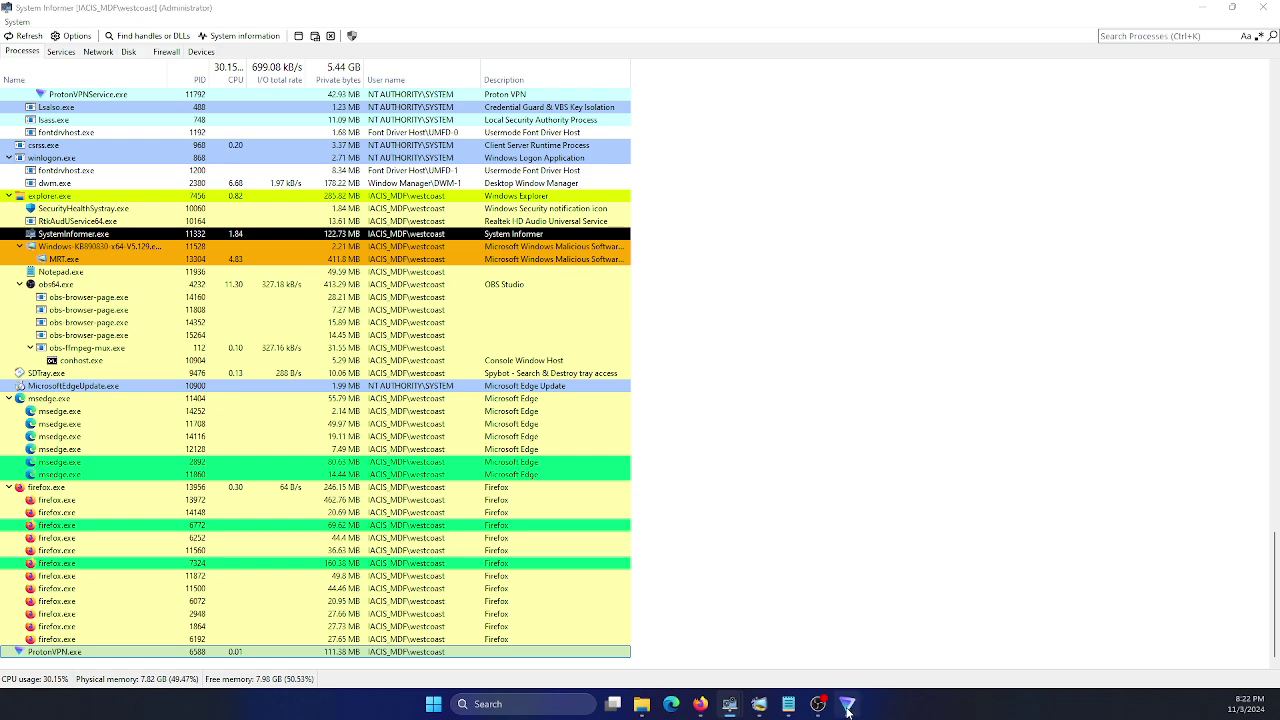
click(1030, 152)
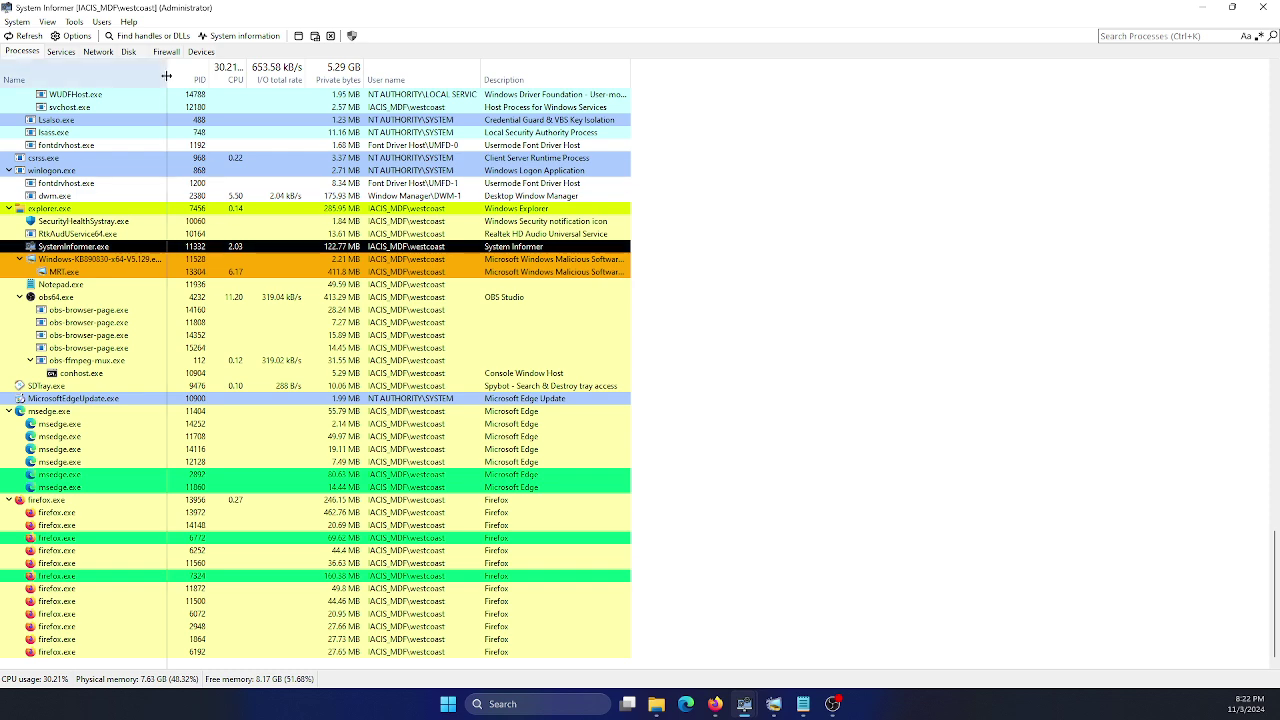
Look over the available network tools in System Informer and show the firewall activity list
click(77, 23)
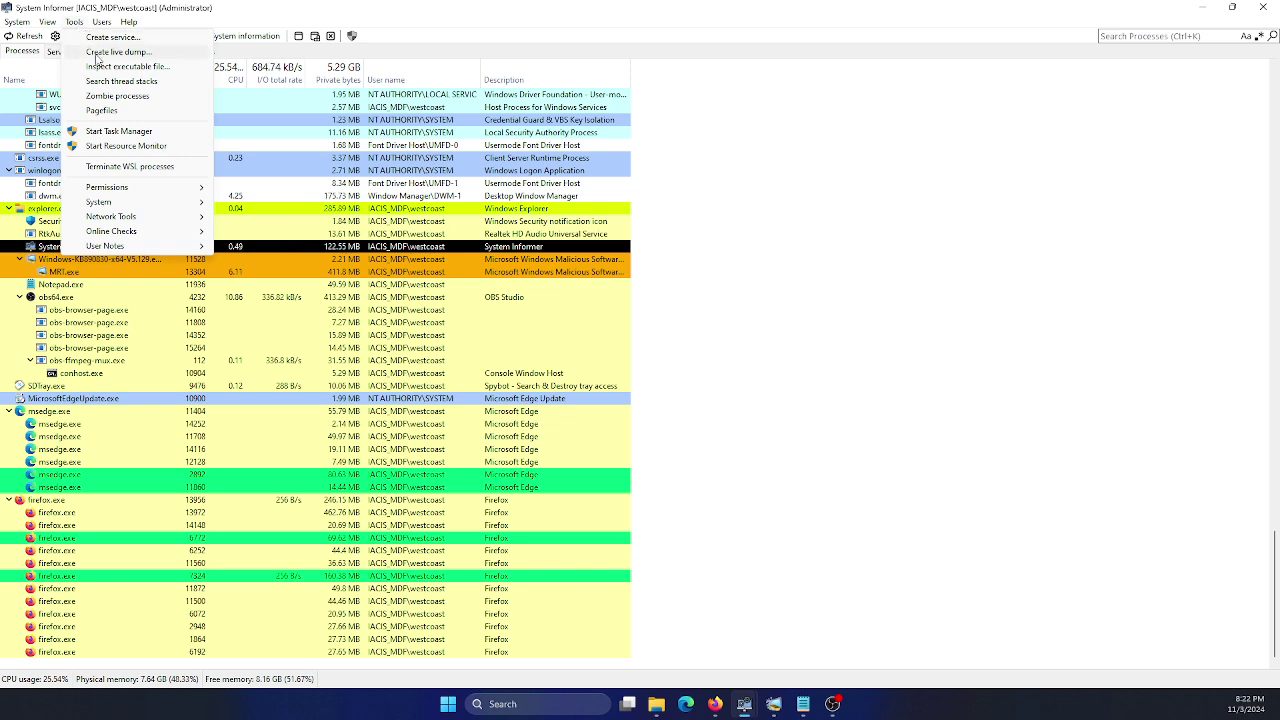
mouse_move(131, 219)
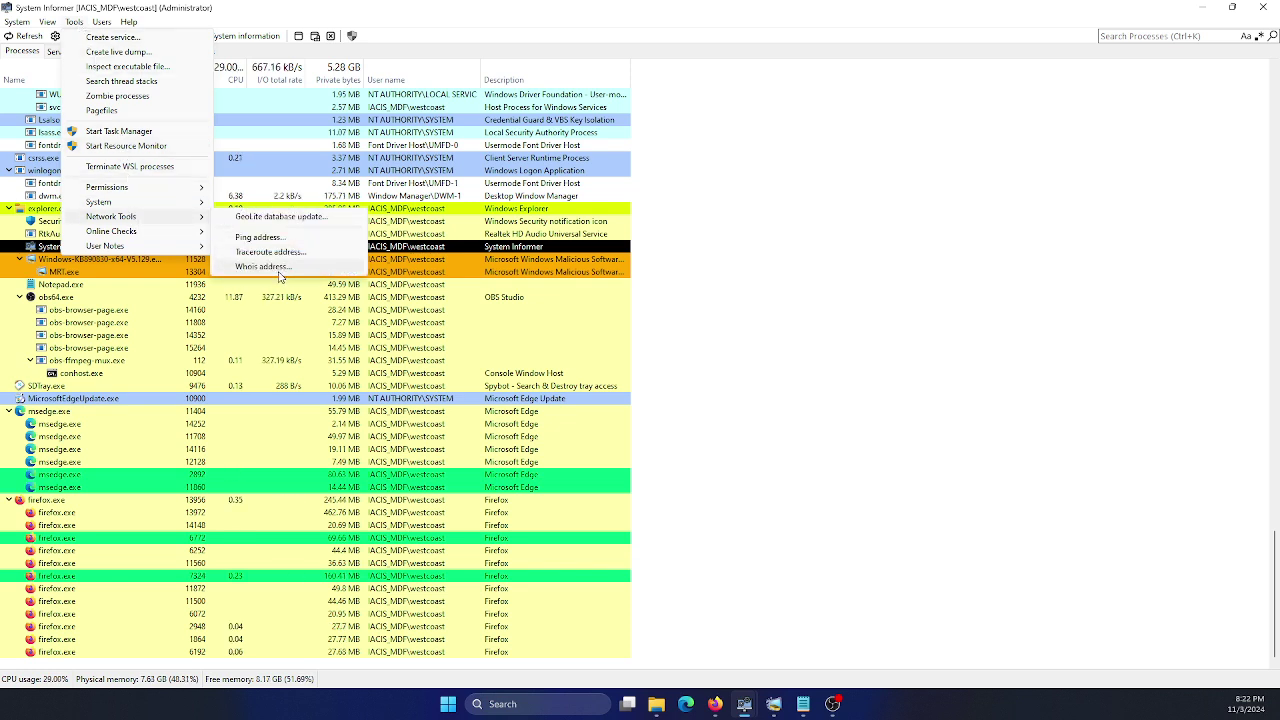
click(358, 86)
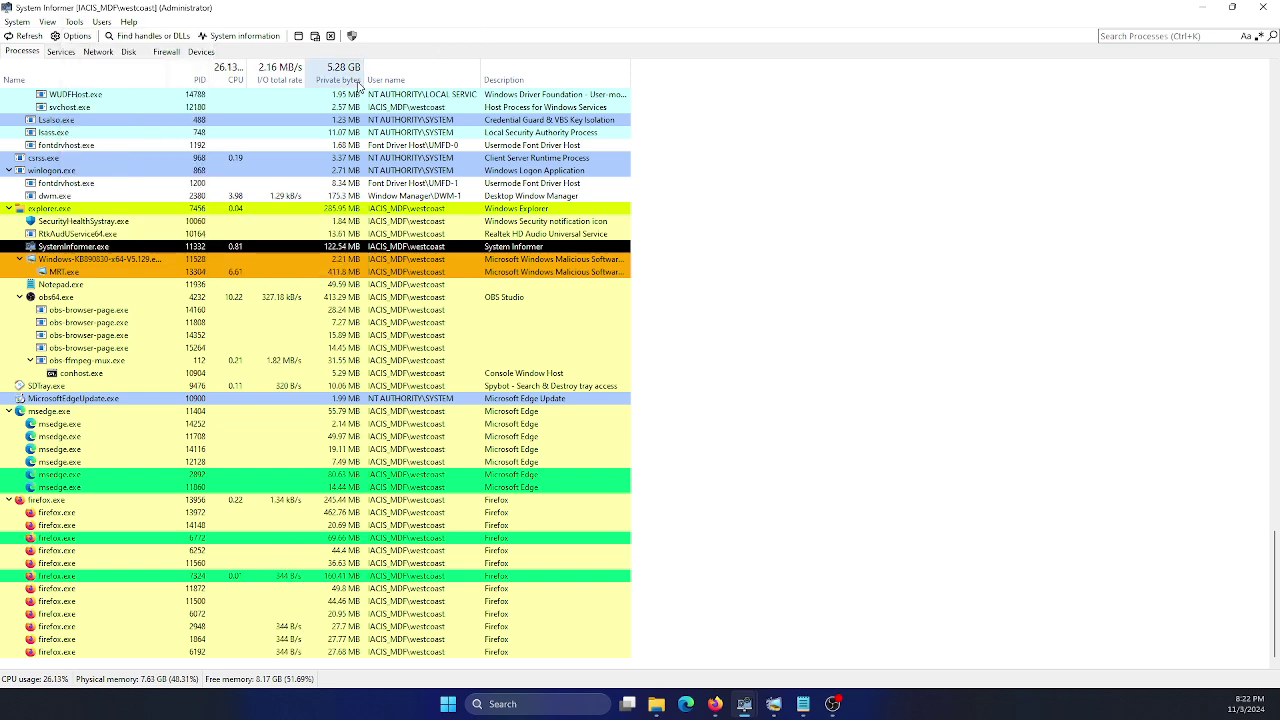
click(169, 53)
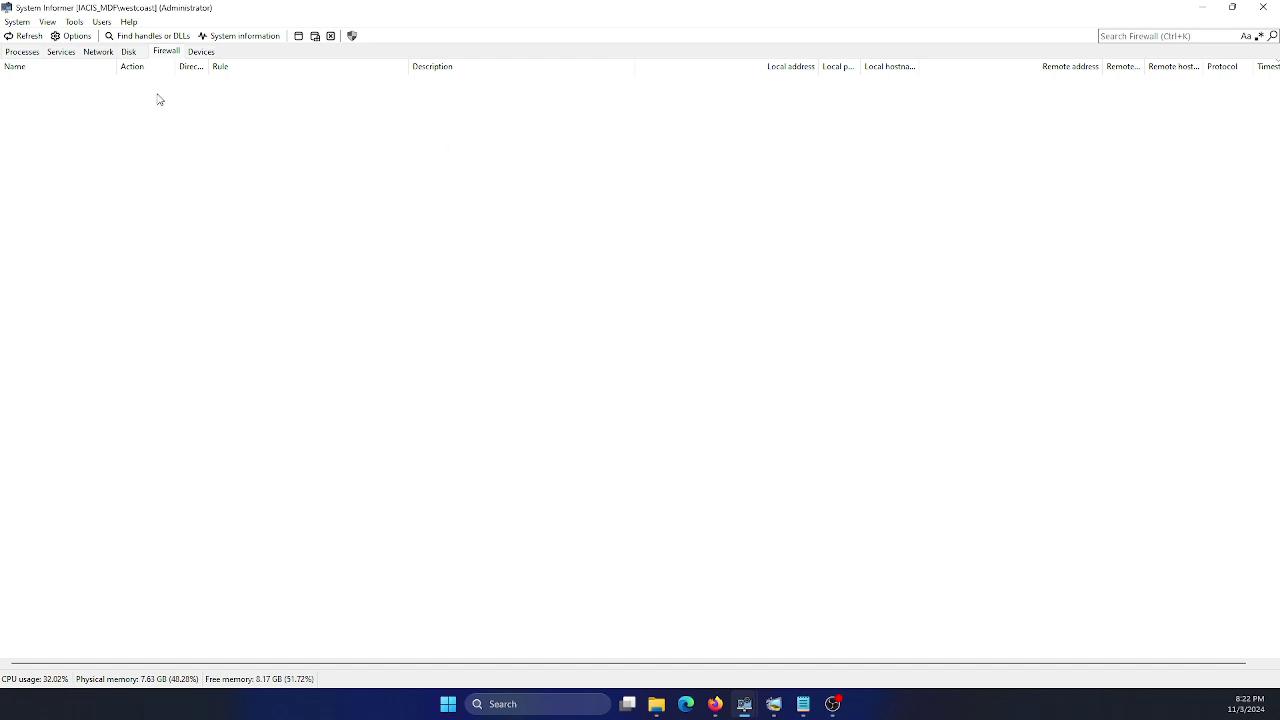
click(74, 22)
click(73, 24)
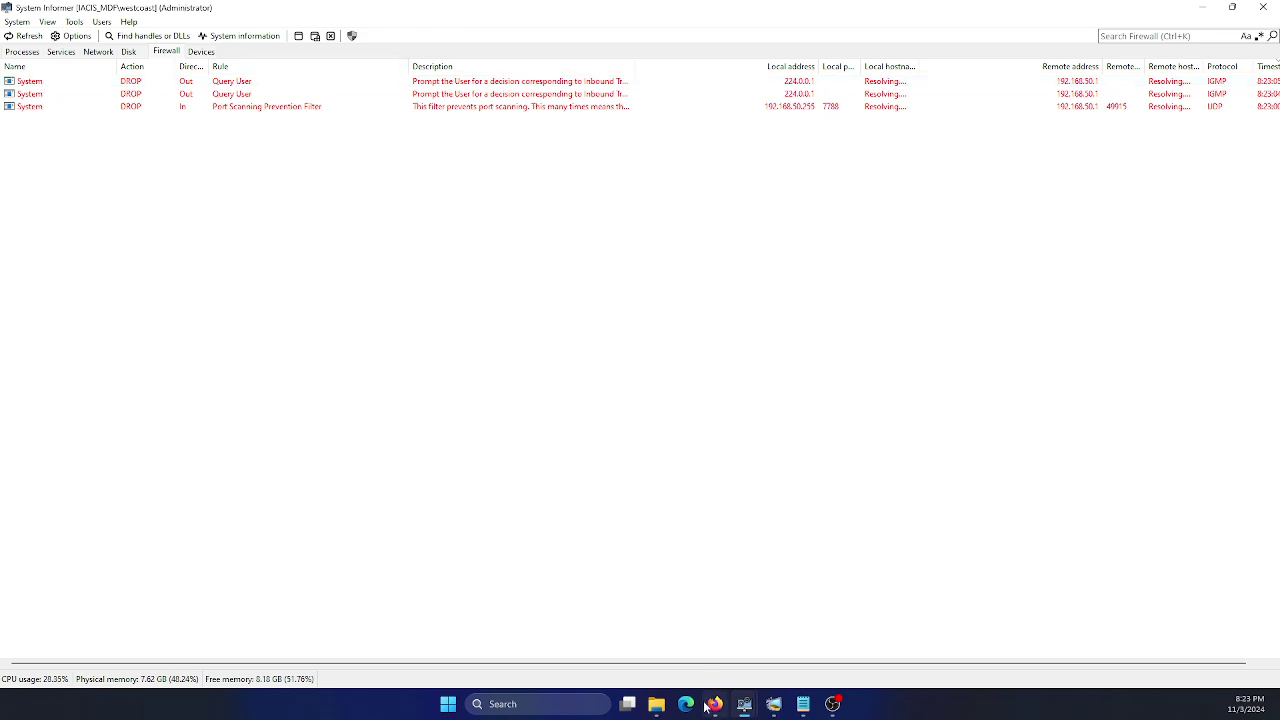
Switch to Firefox and open google.com in a new tab to generate network traffic
mouse_move(715, 704)
click(770, 615)
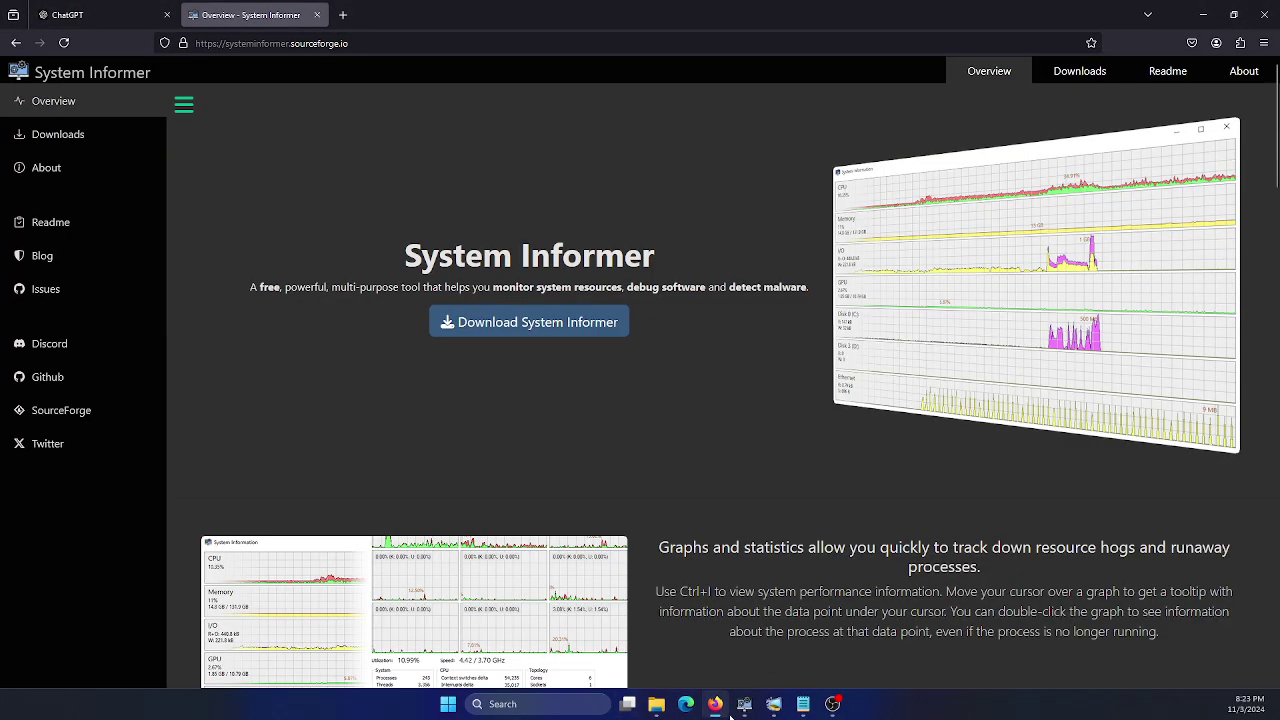
click(773, 710)
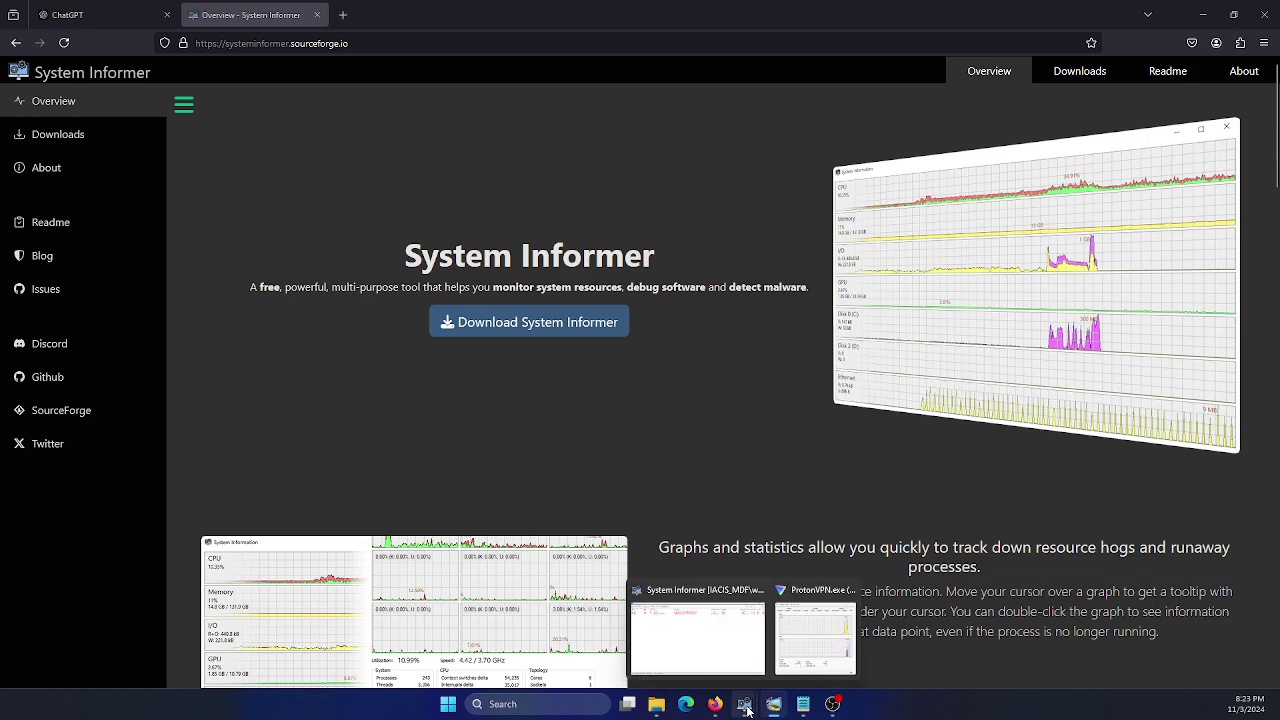
mouse_move(745, 708)
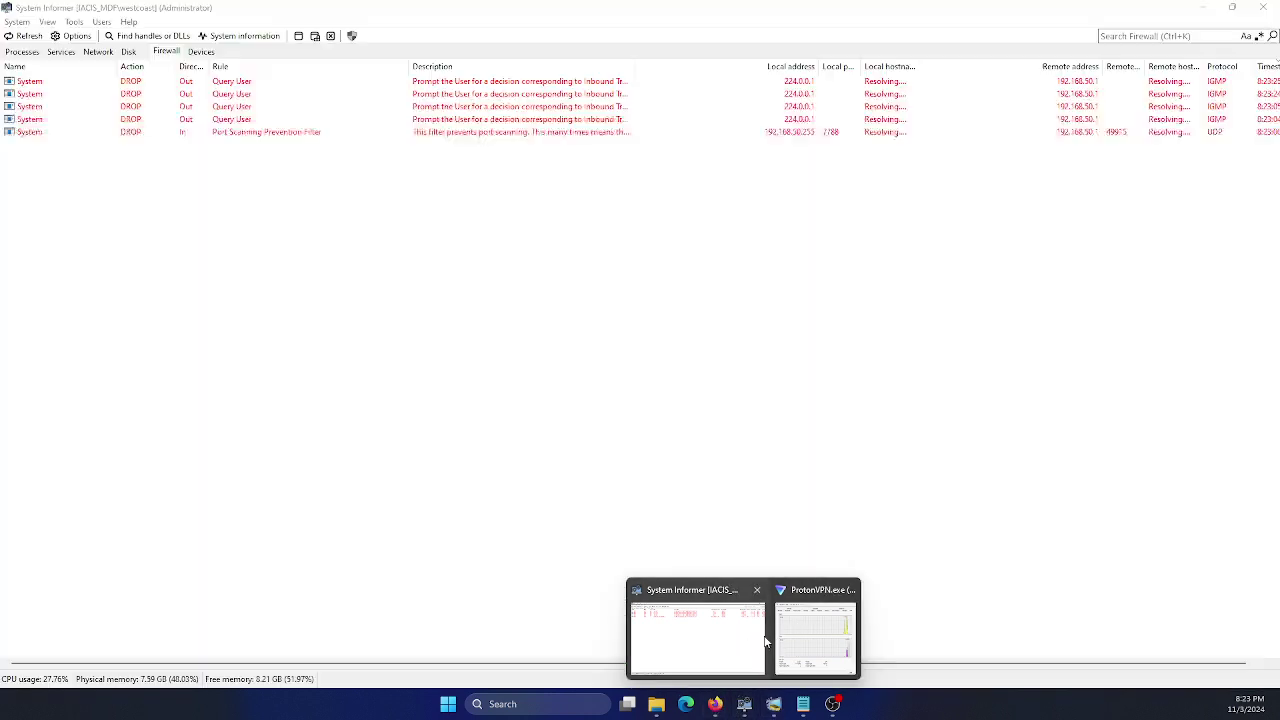
click(762, 641)
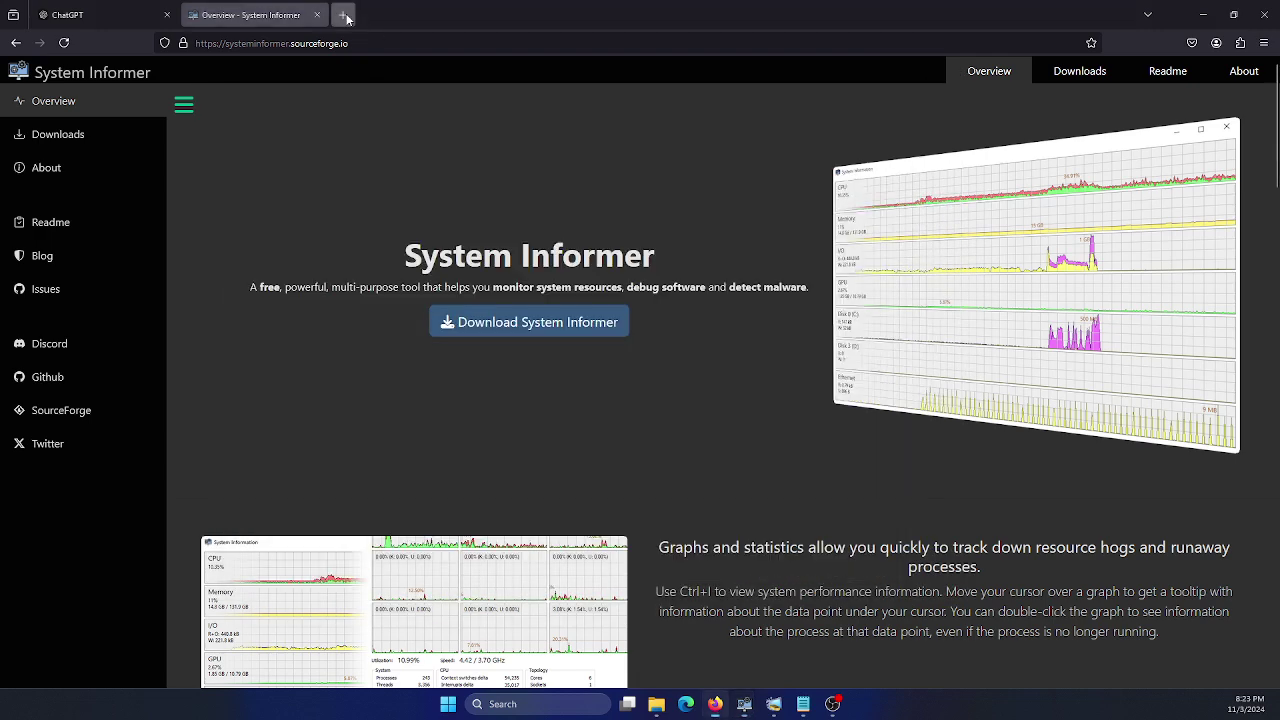
click(346, 16)
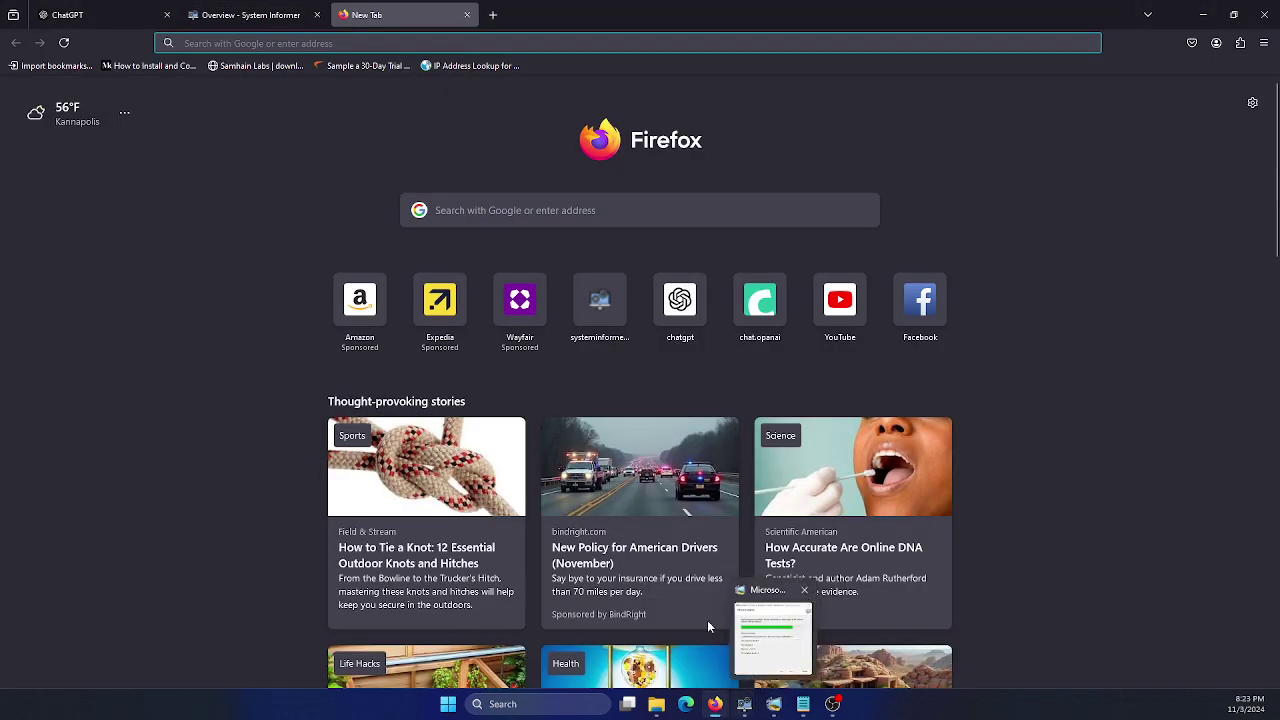
click(316, 44)
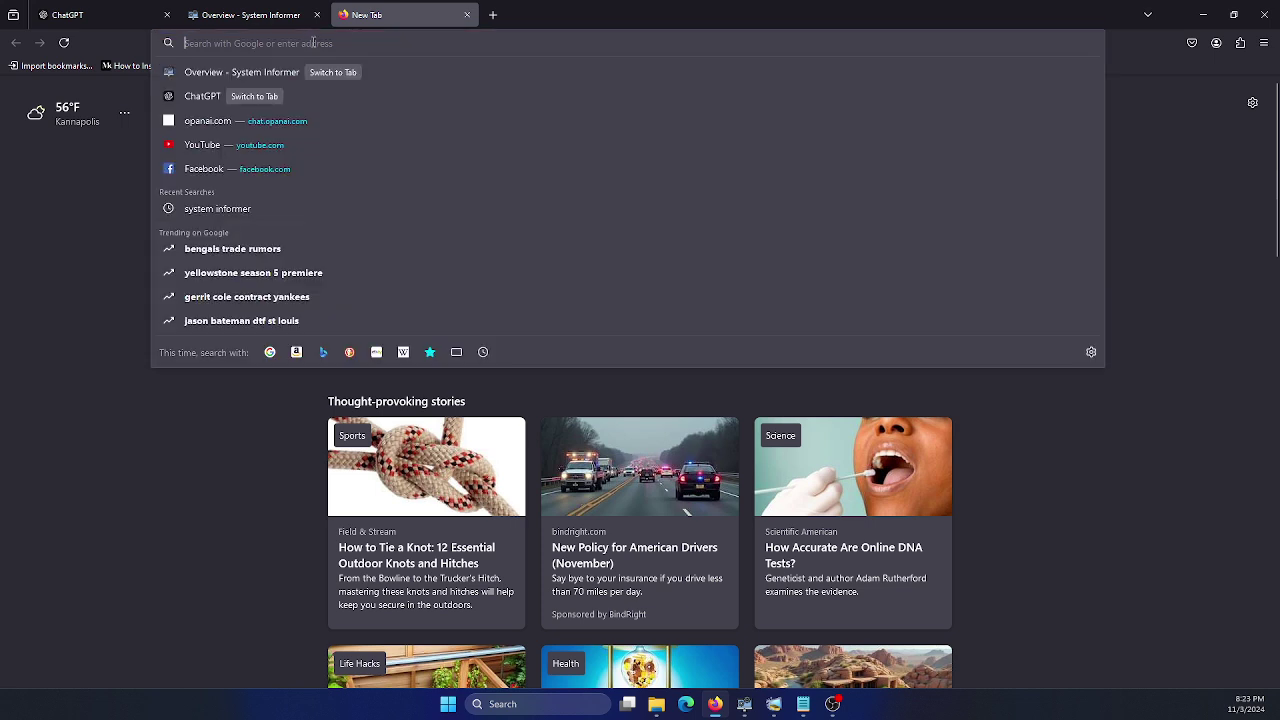
text(goo)
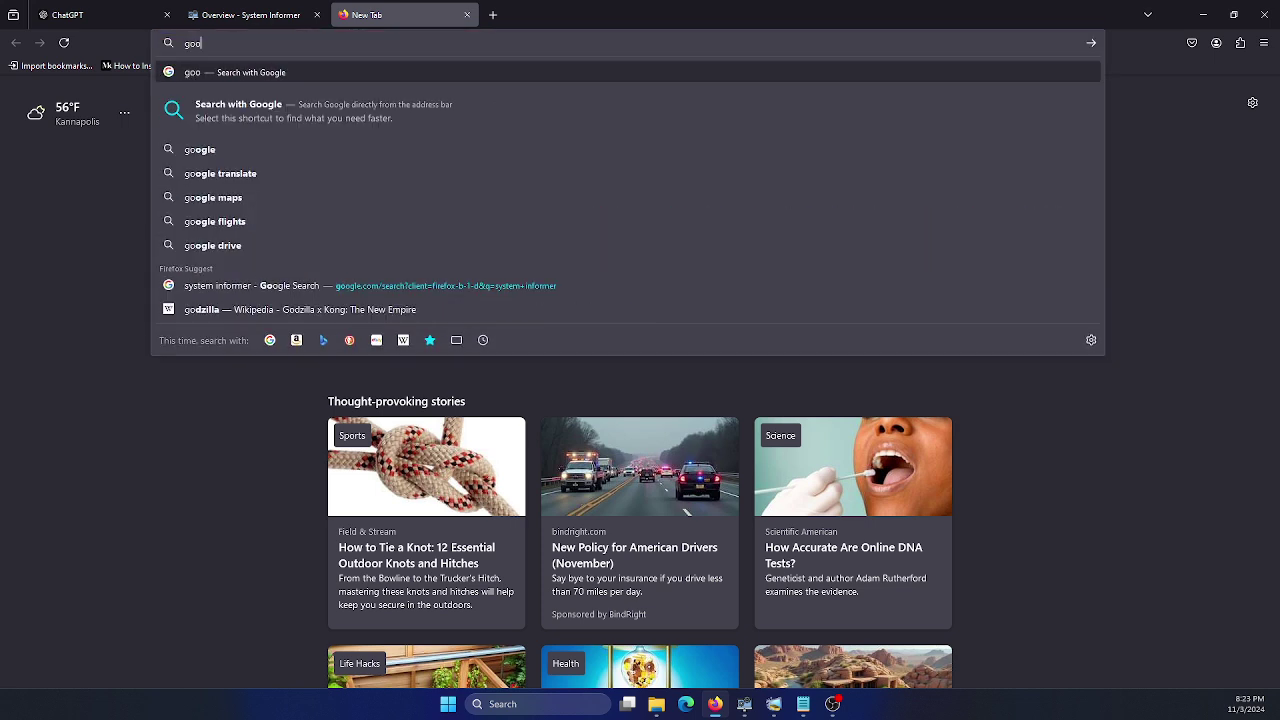
text(gle.com)
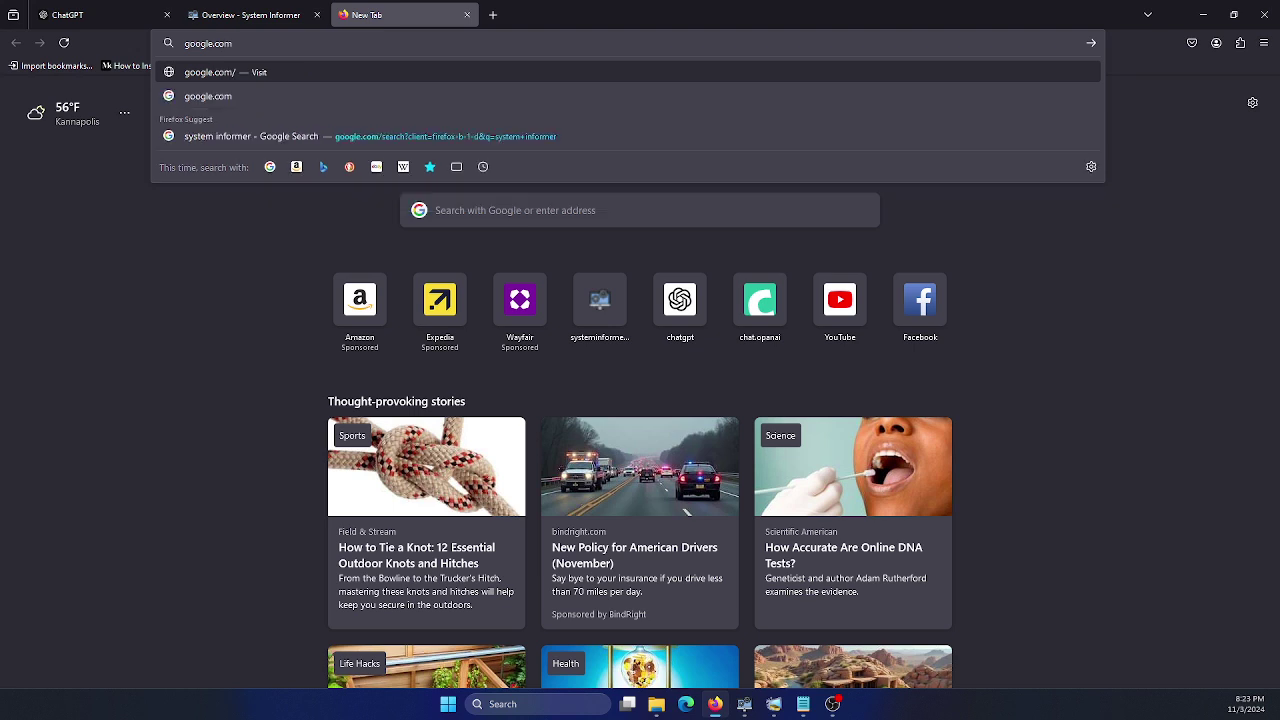
key(Return)
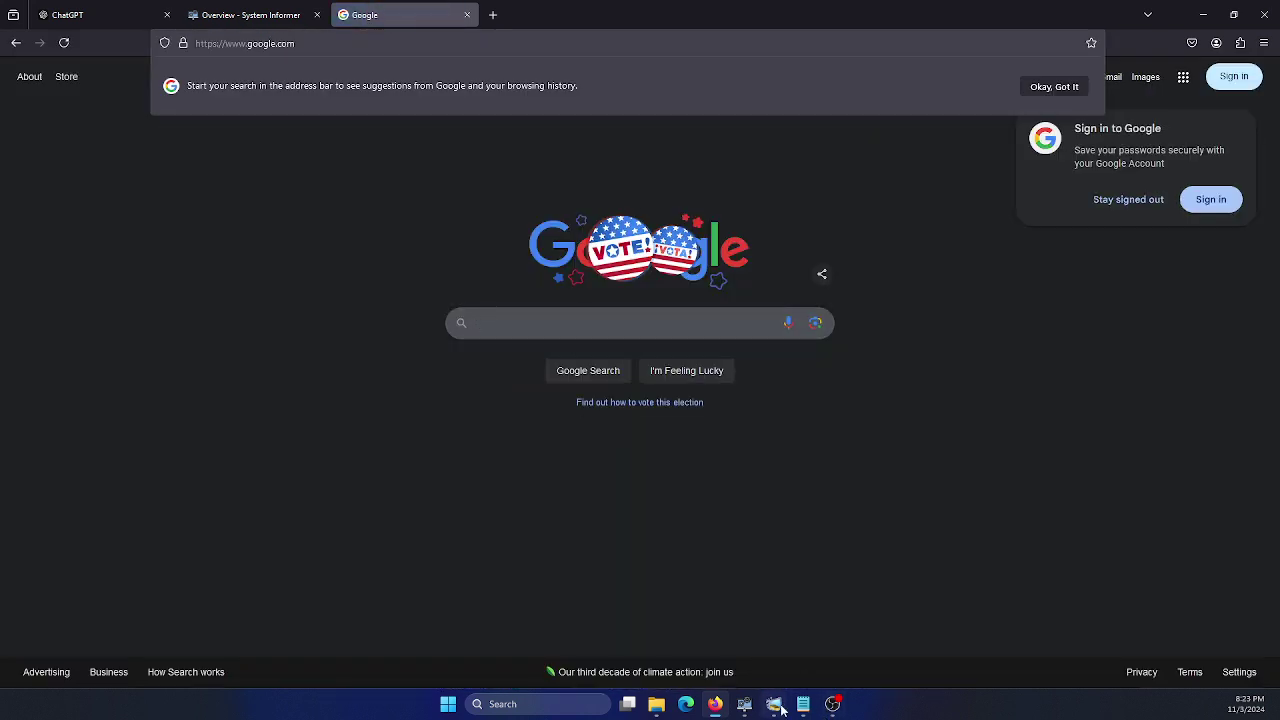
Return to System Informer and examine the local and remote addresses of the firefox.exe firewall entries
mouse_move(771, 712)
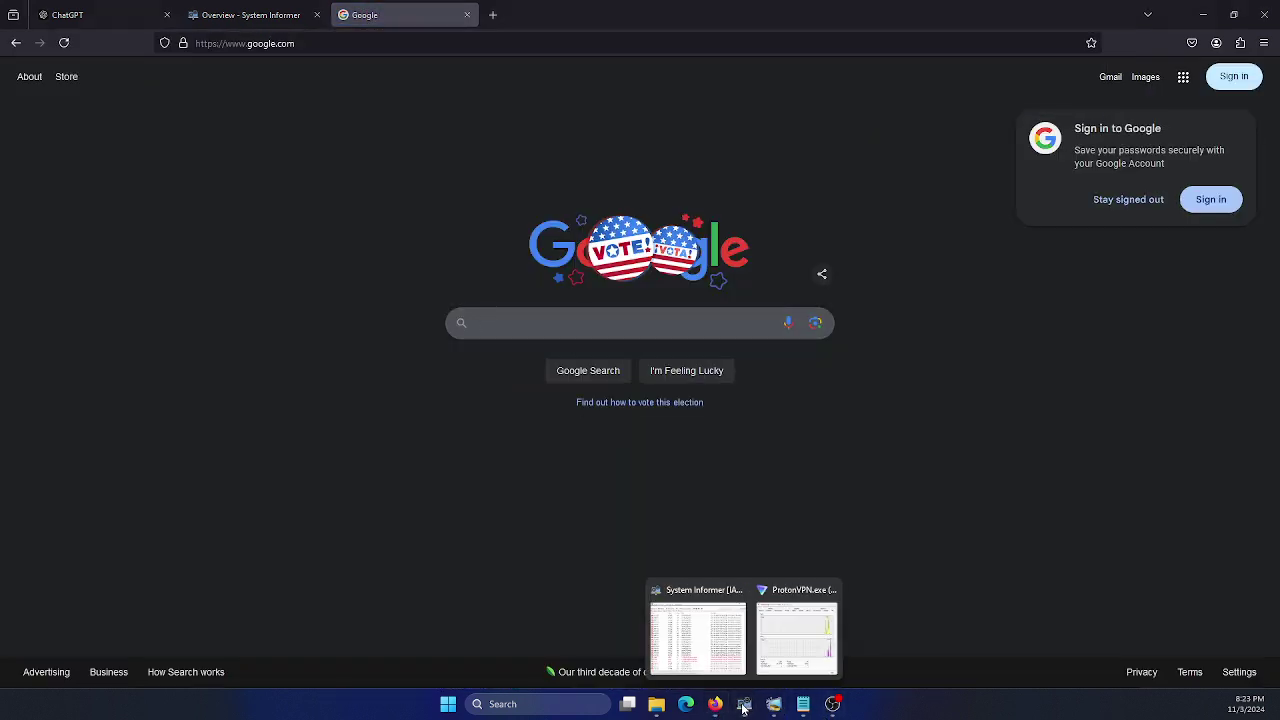
click(722, 650)
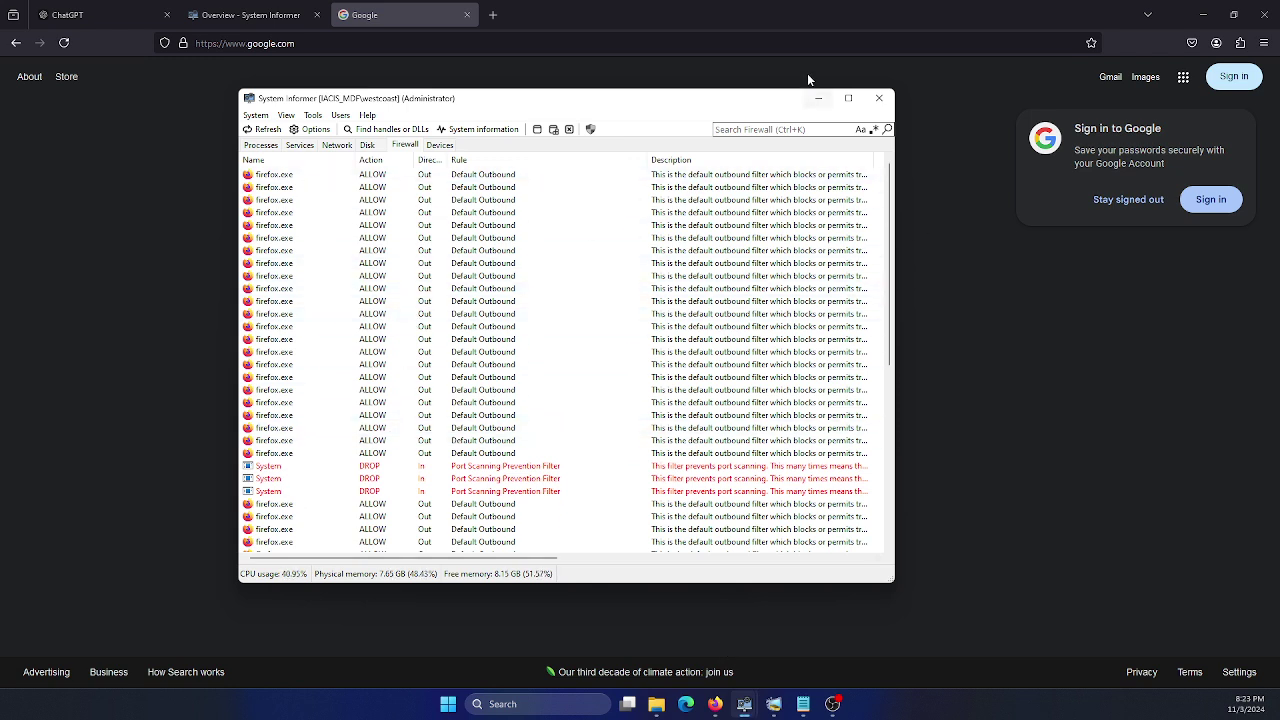
scroll(608, 286, down, 1)
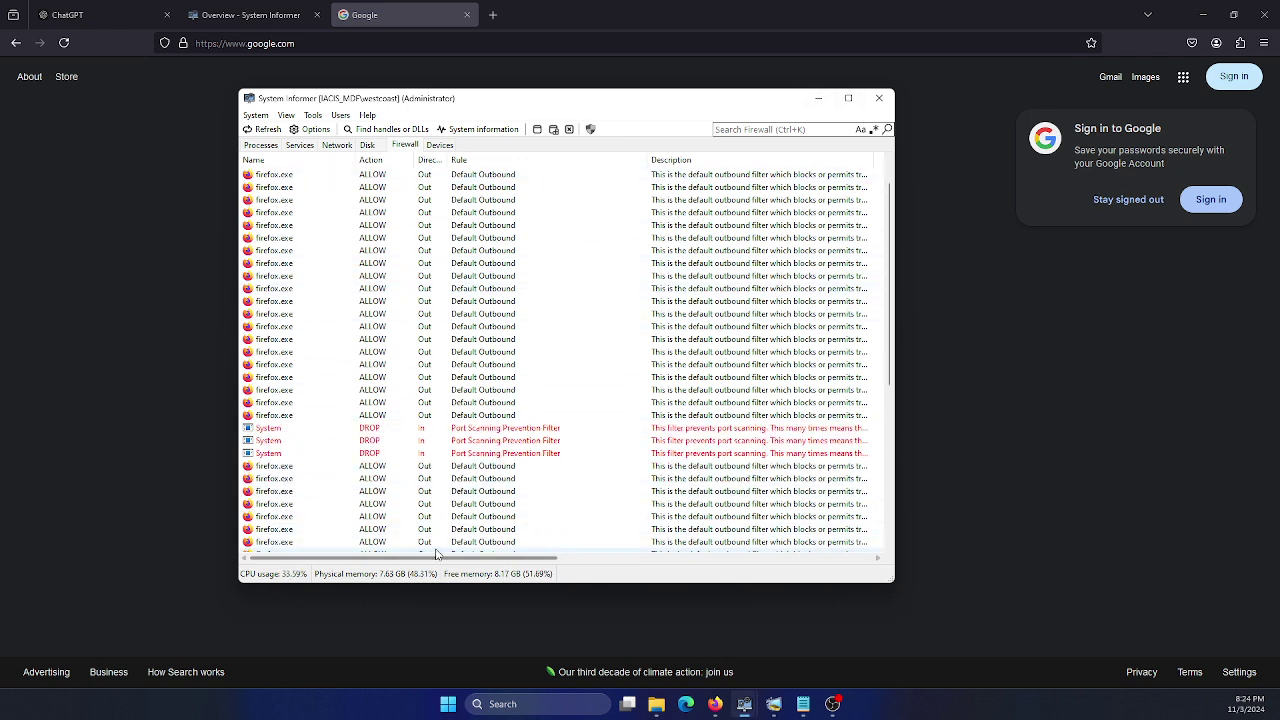
drag(432, 560, 742, 564)
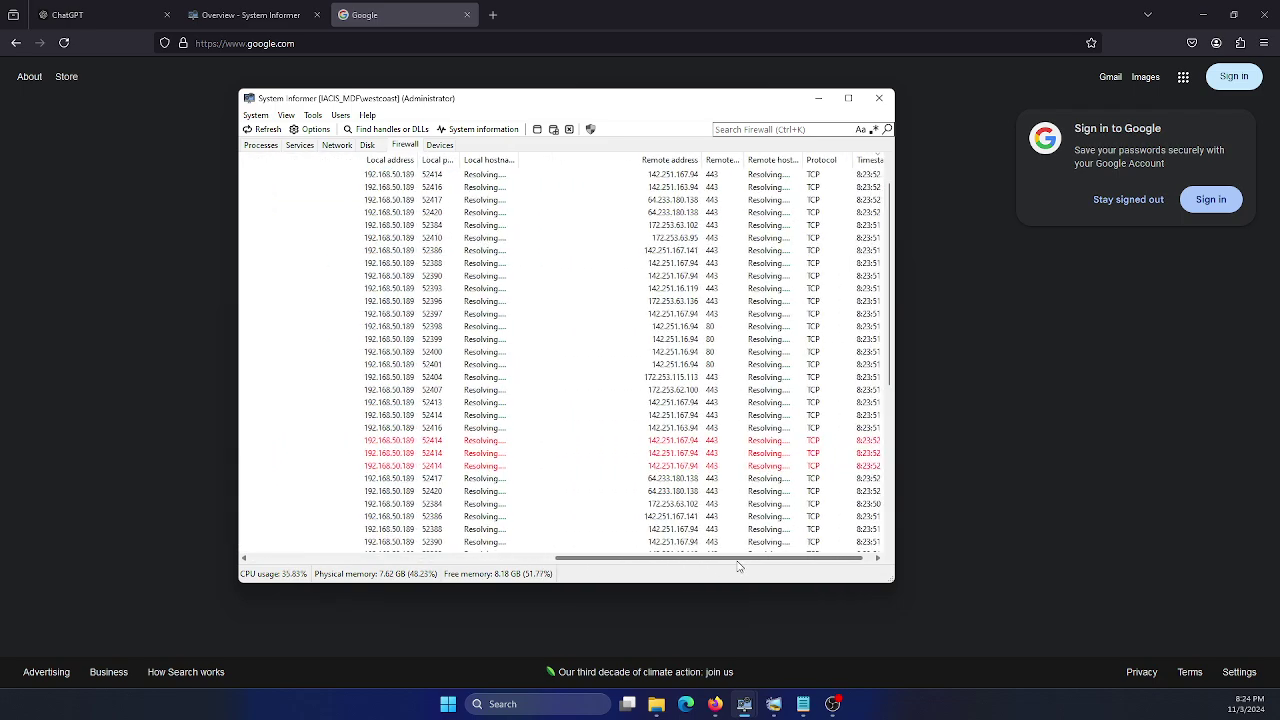
Copy the firewall entry whose remote address is 172.253.63.136
right_click(663, 335)
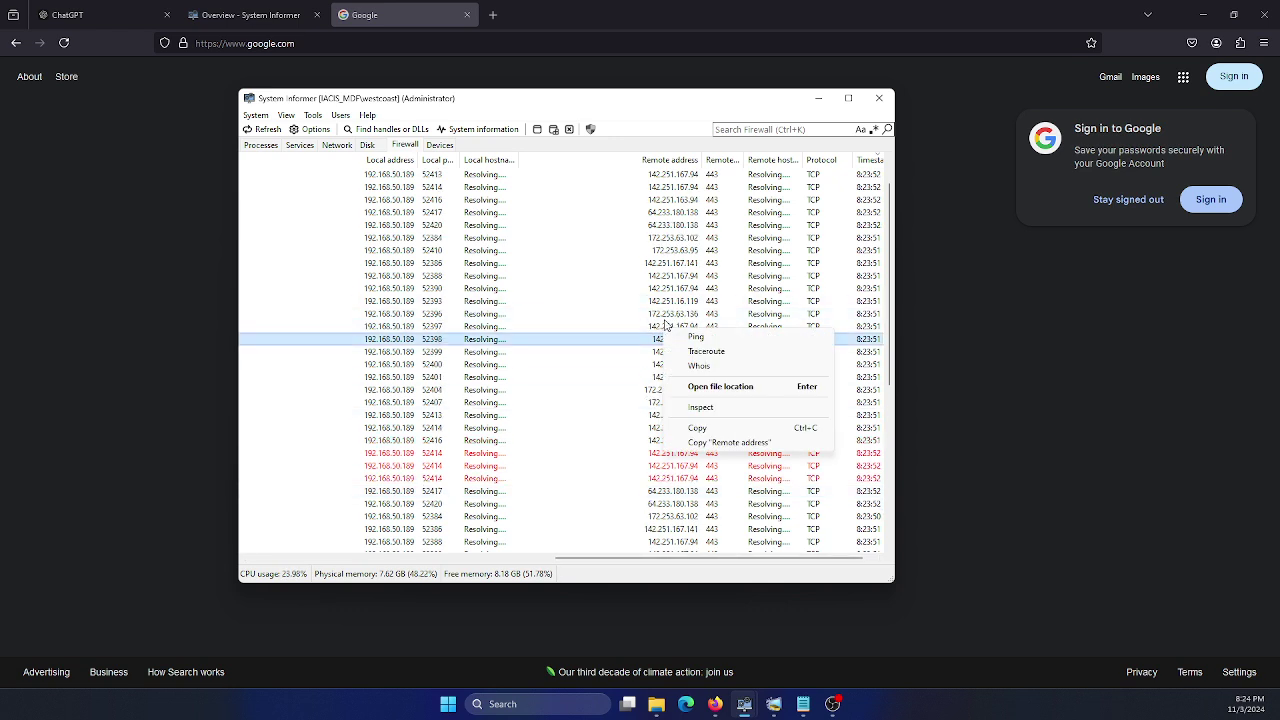
click(664, 326)
right_click(661, 330)
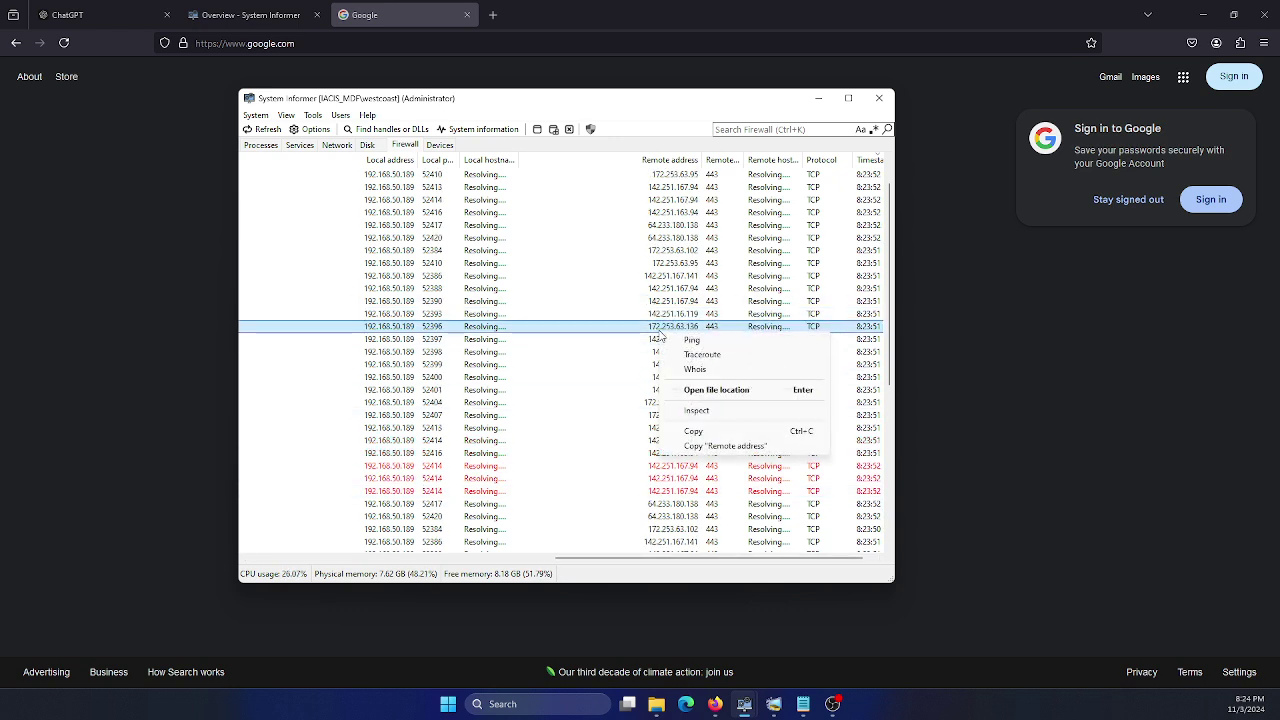
click(693, 432)
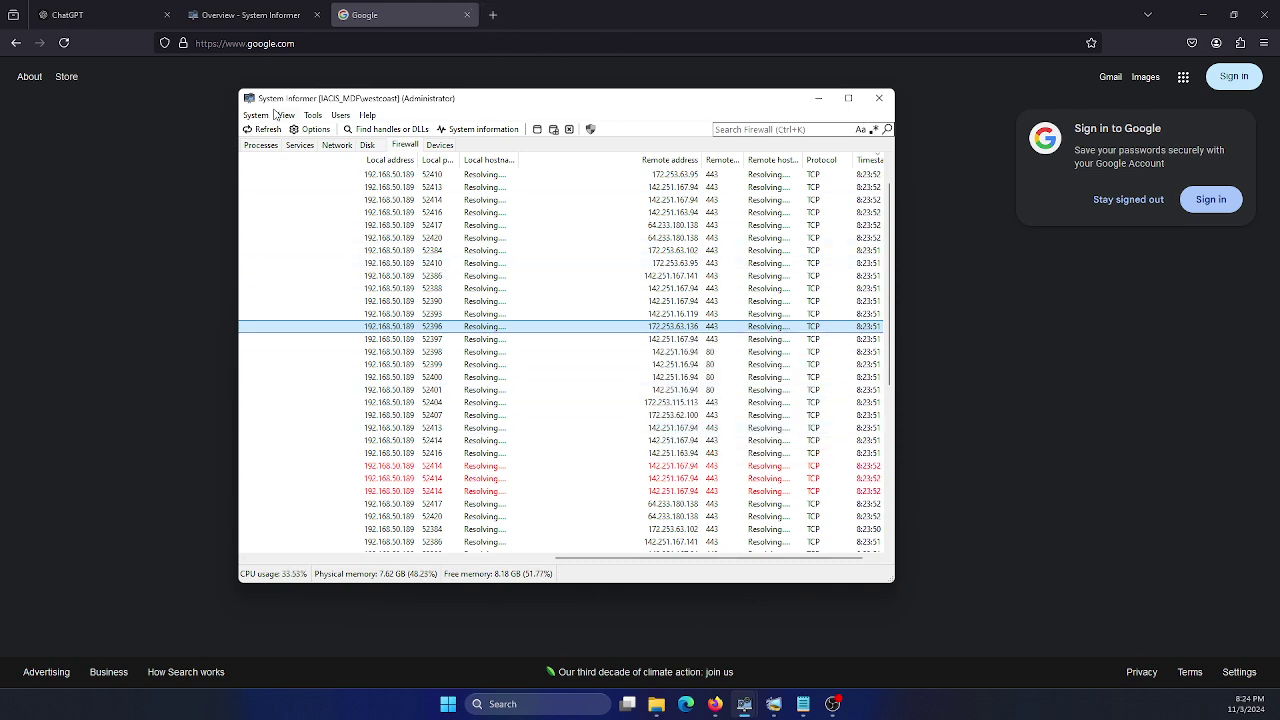
click(314, 116)
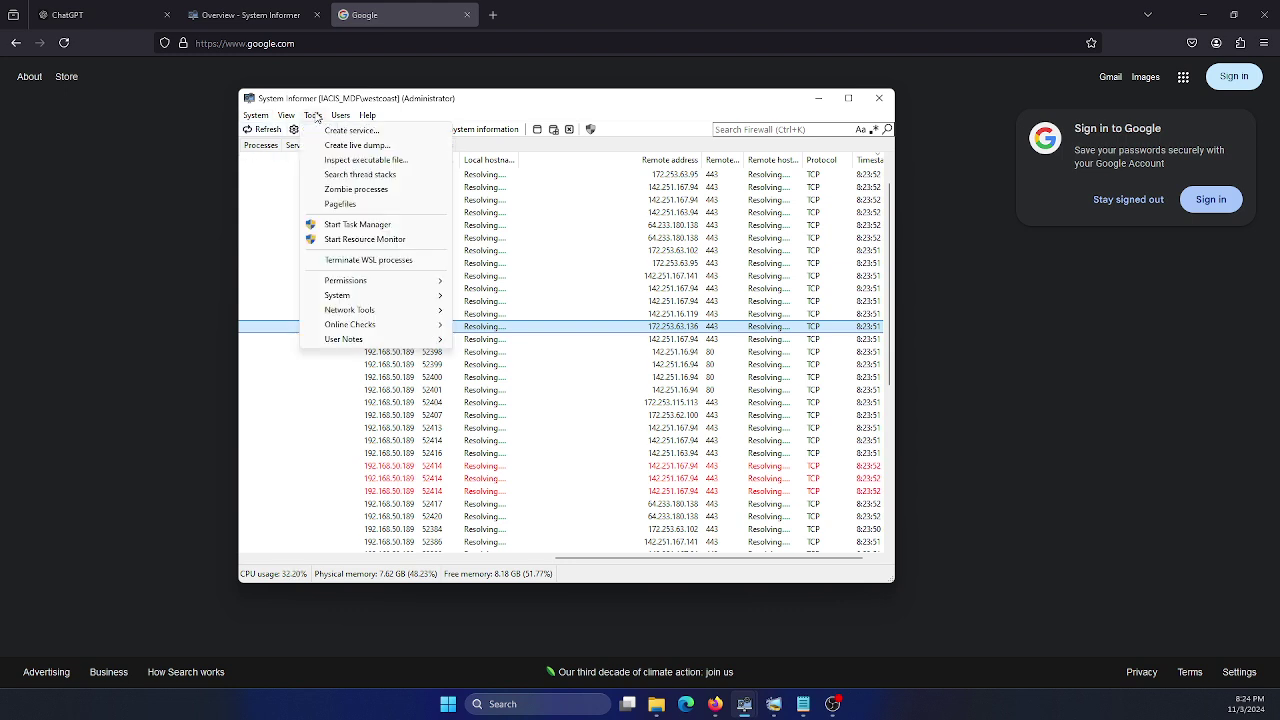
click(310, 115)
click(310, 115)
click(340, 115)
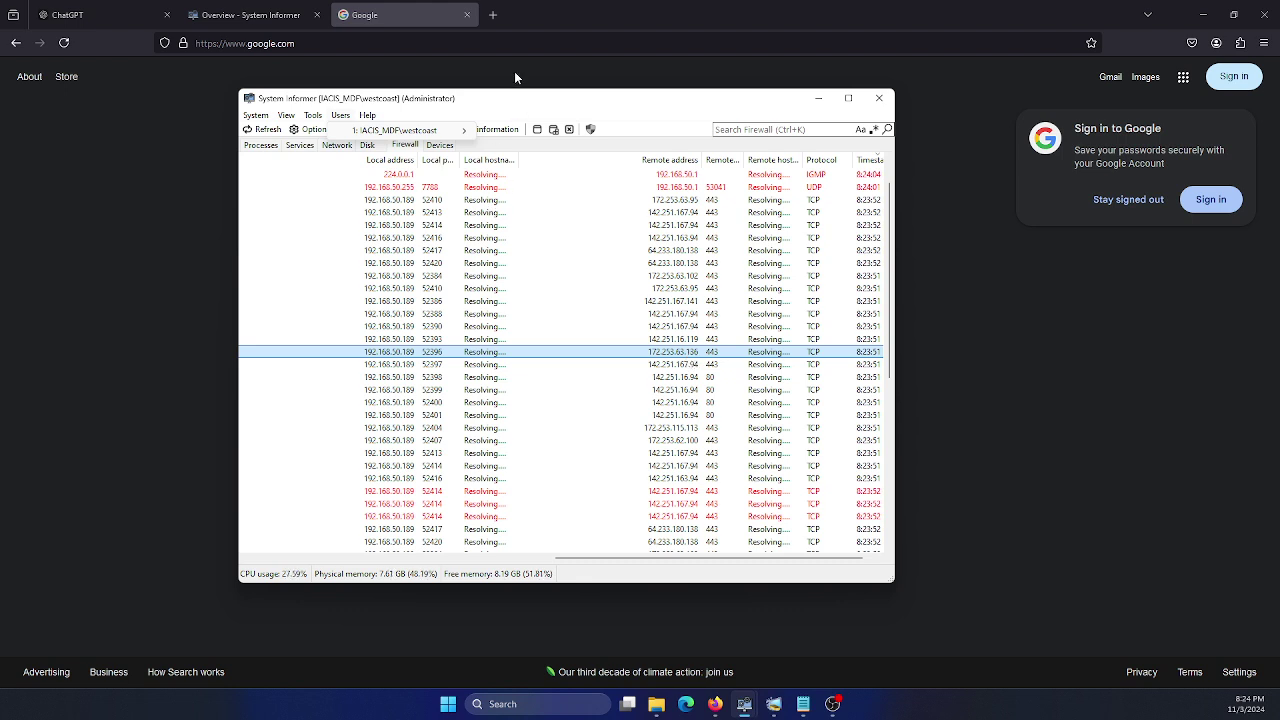
click(313, 116)
click(313, 116)
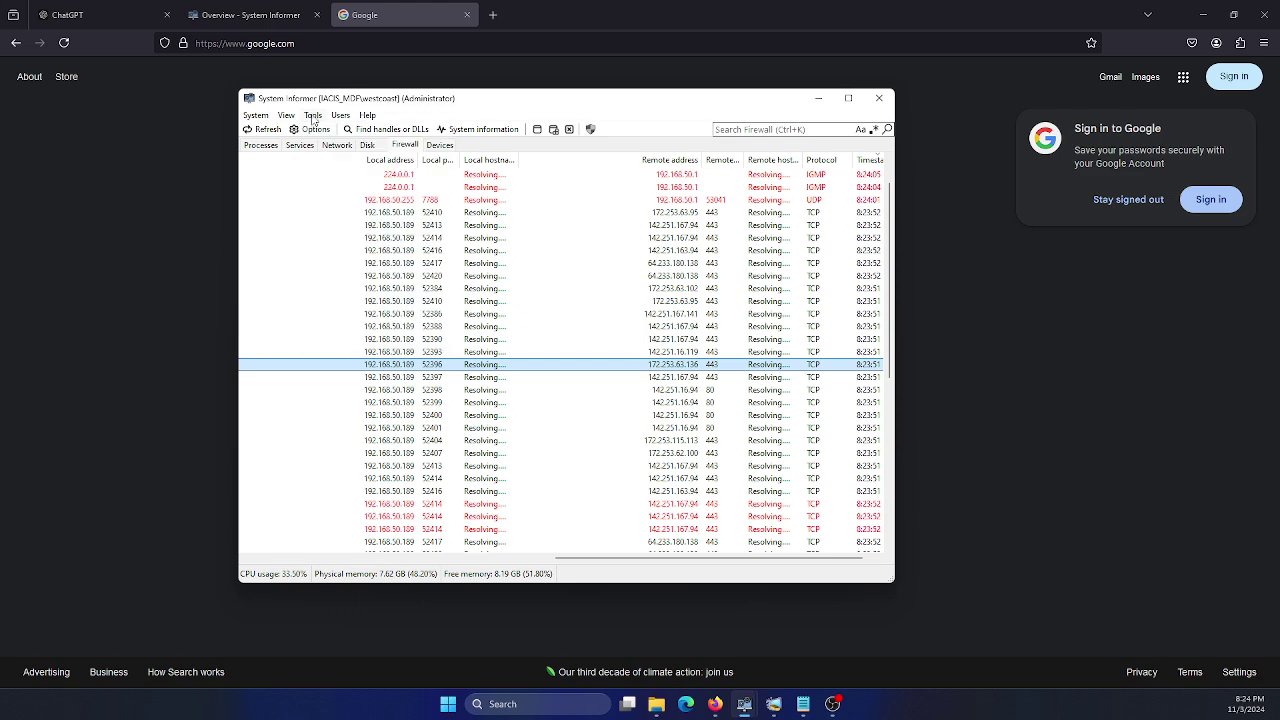
Run a Whois lookup on the IP address 172.253.63.136, read through the registration record, and close it
click(312, 116)
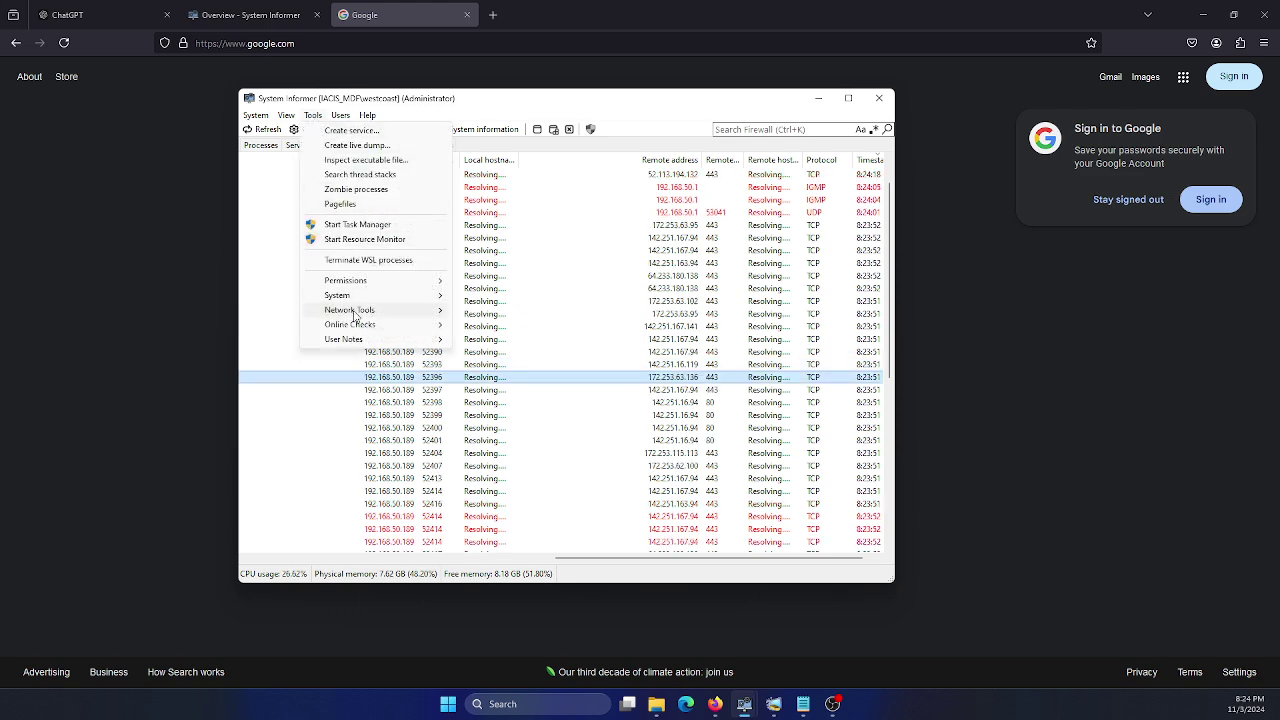
mouse_move(354, 316)
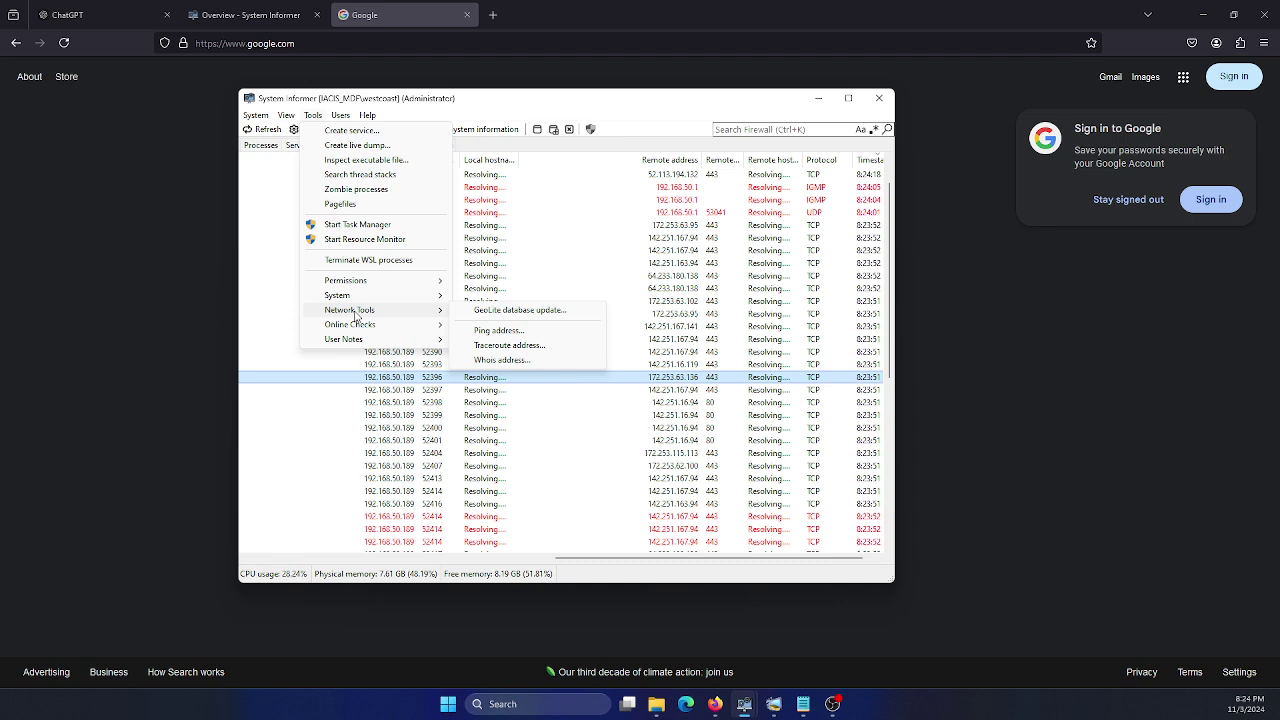
click(510, 360)
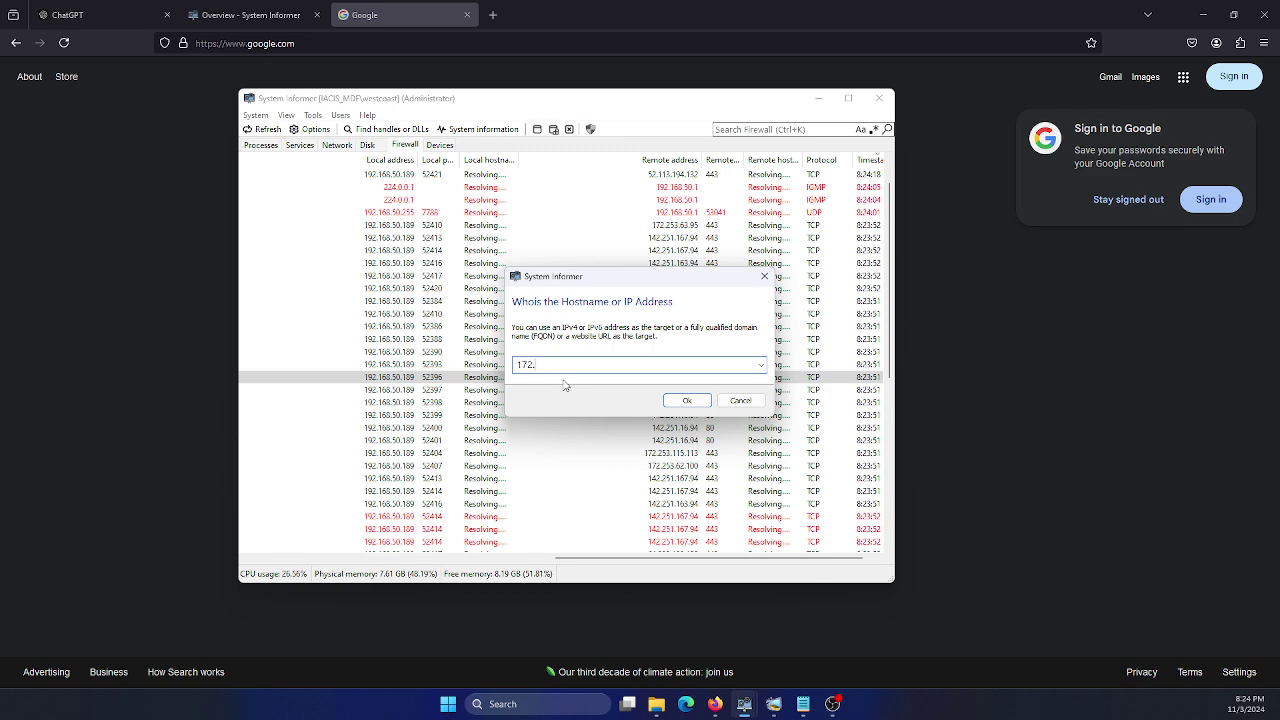
text(172.253.)
drag(637, 286, 565, 305)
key(BackSpace)
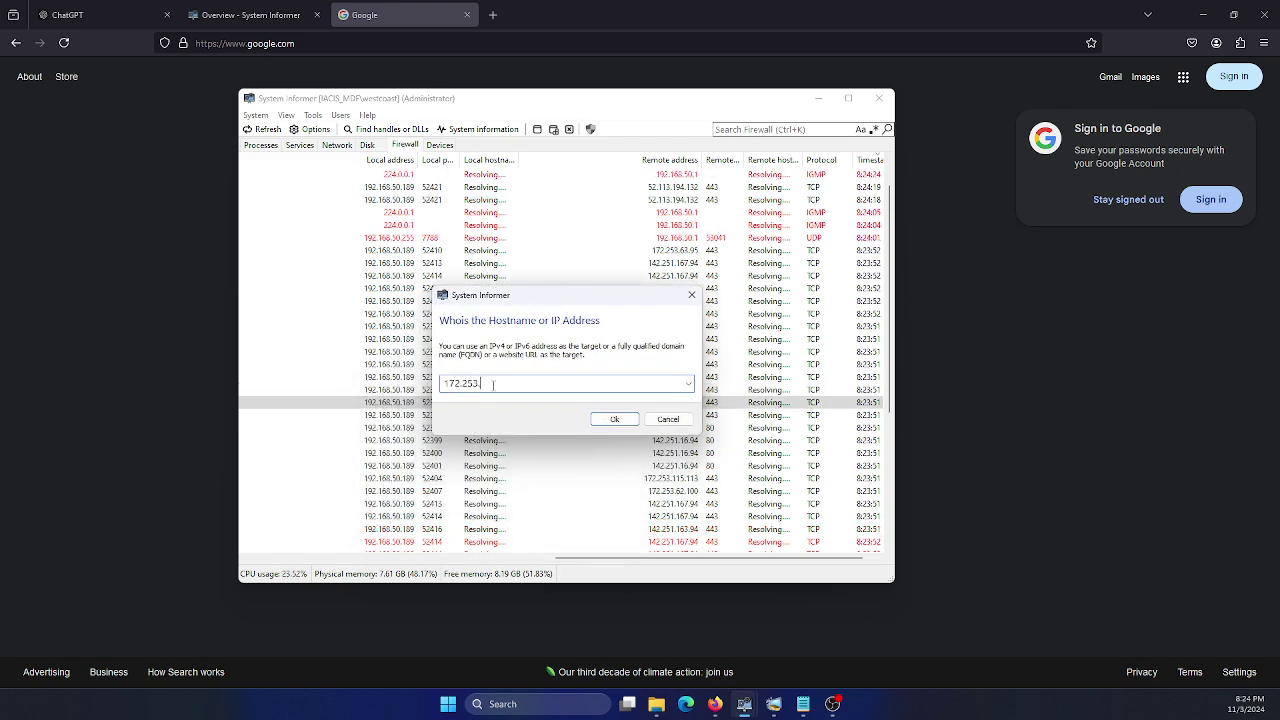
text(63.136)
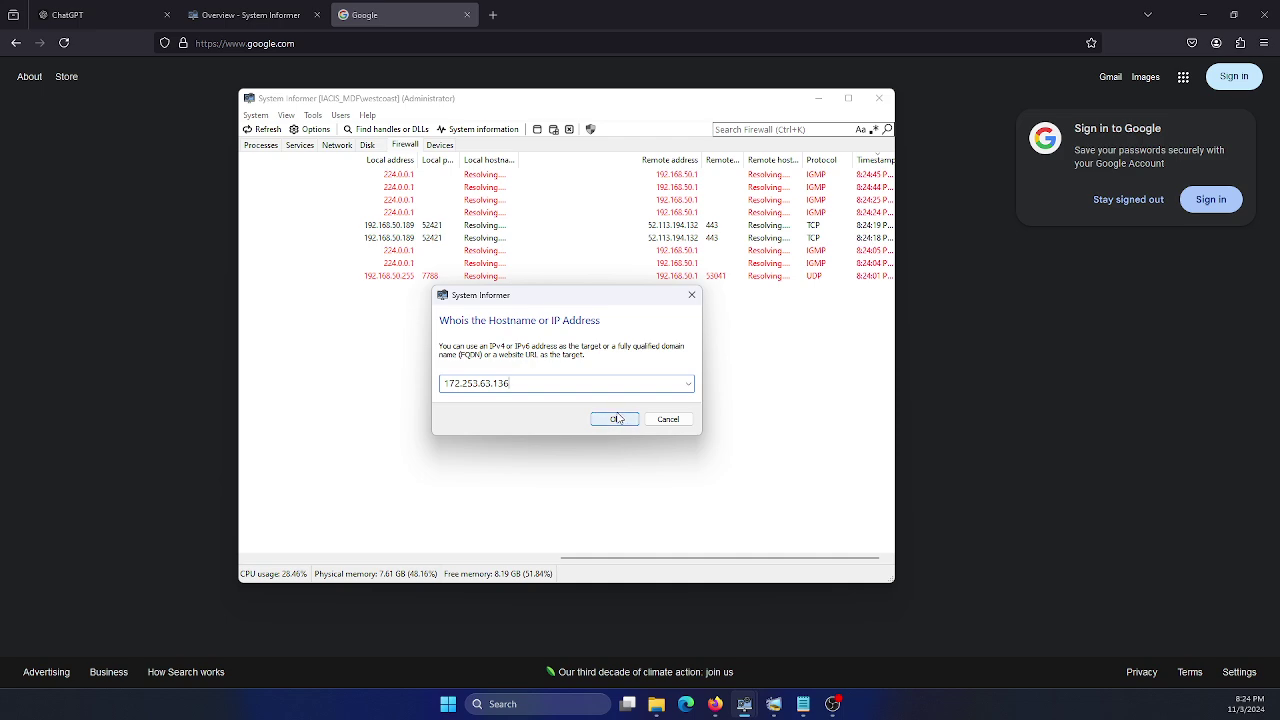
click(617, 419)
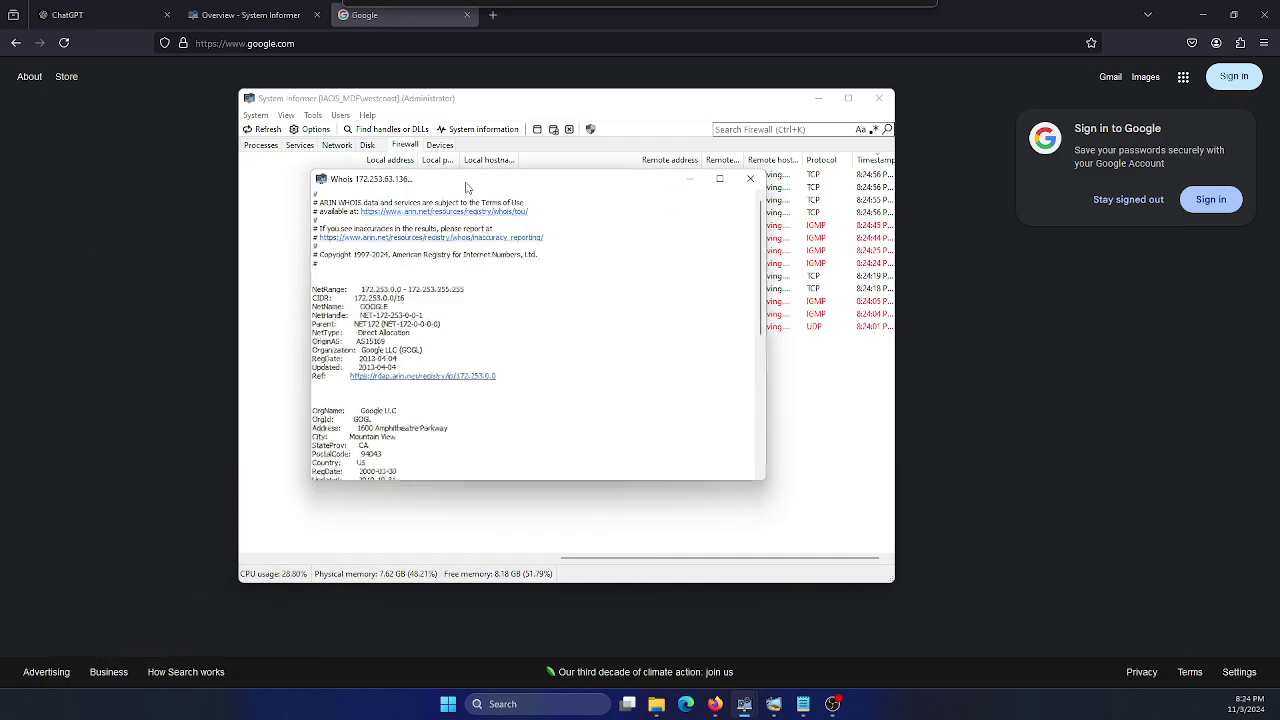
scroll(426, 283, down, 7)
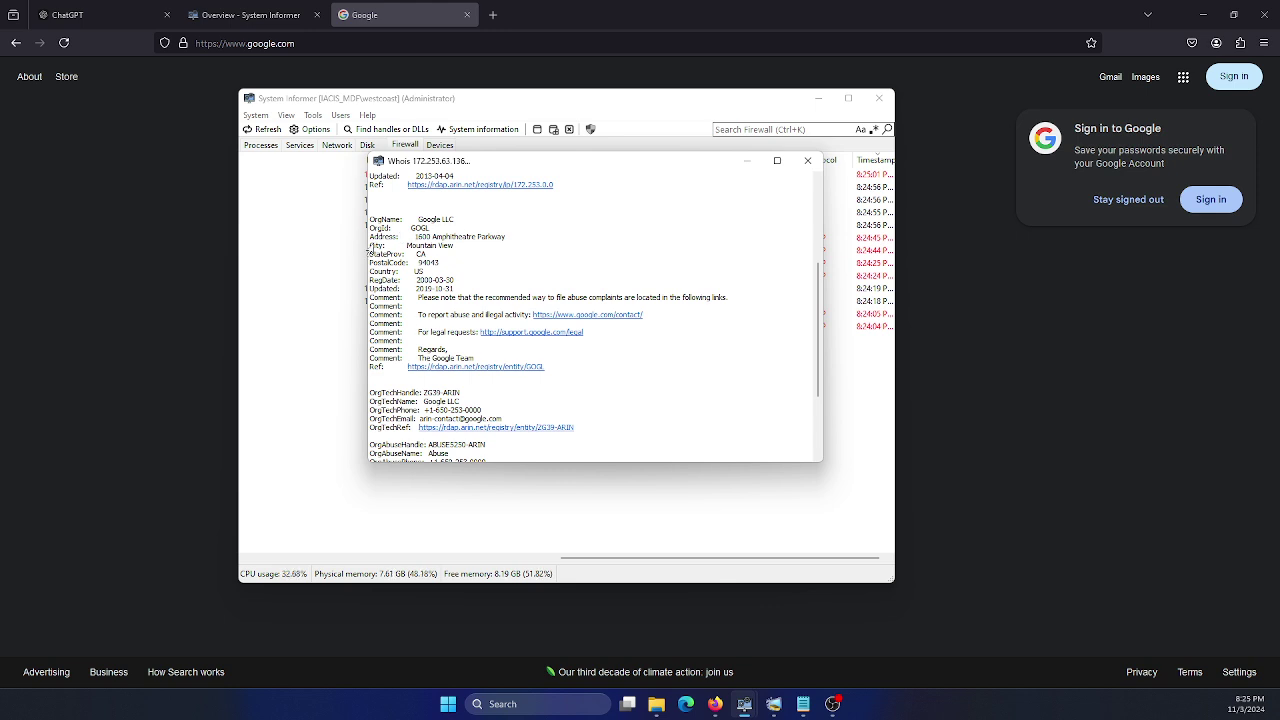
click(808, 160)
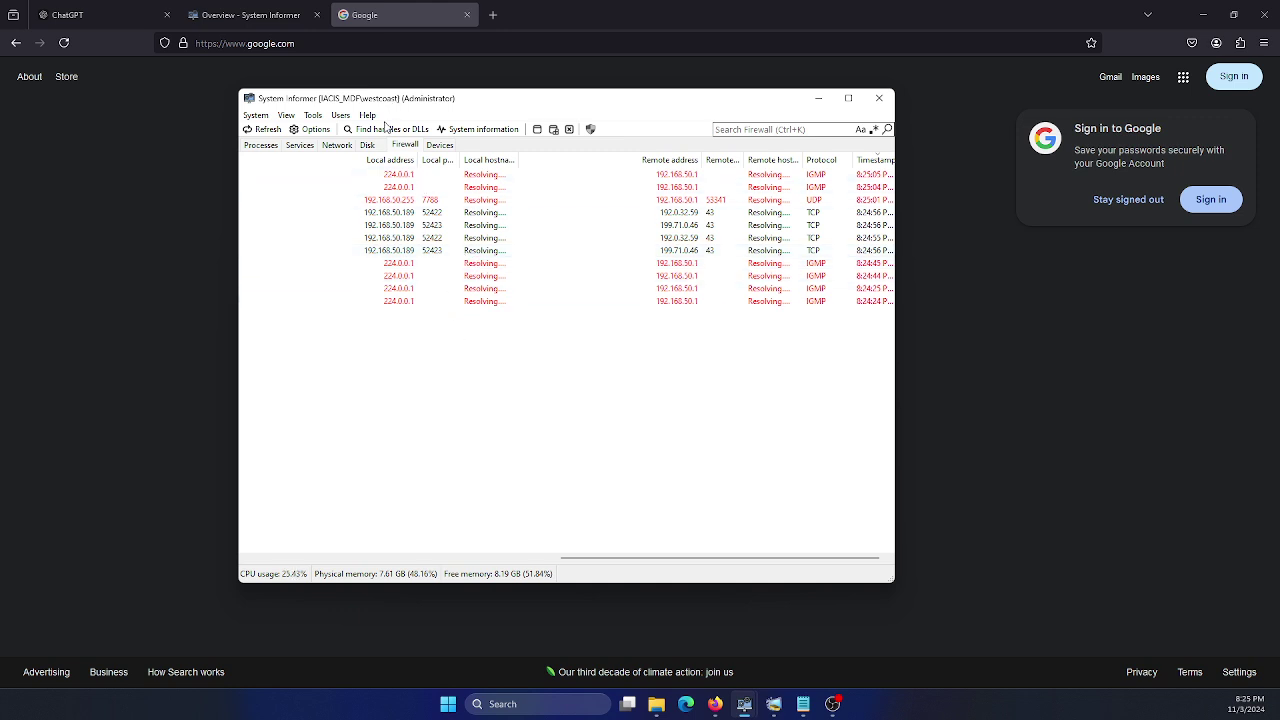
Open the Zombie Processes tool and position its window over the firewall list
click(314, 118)
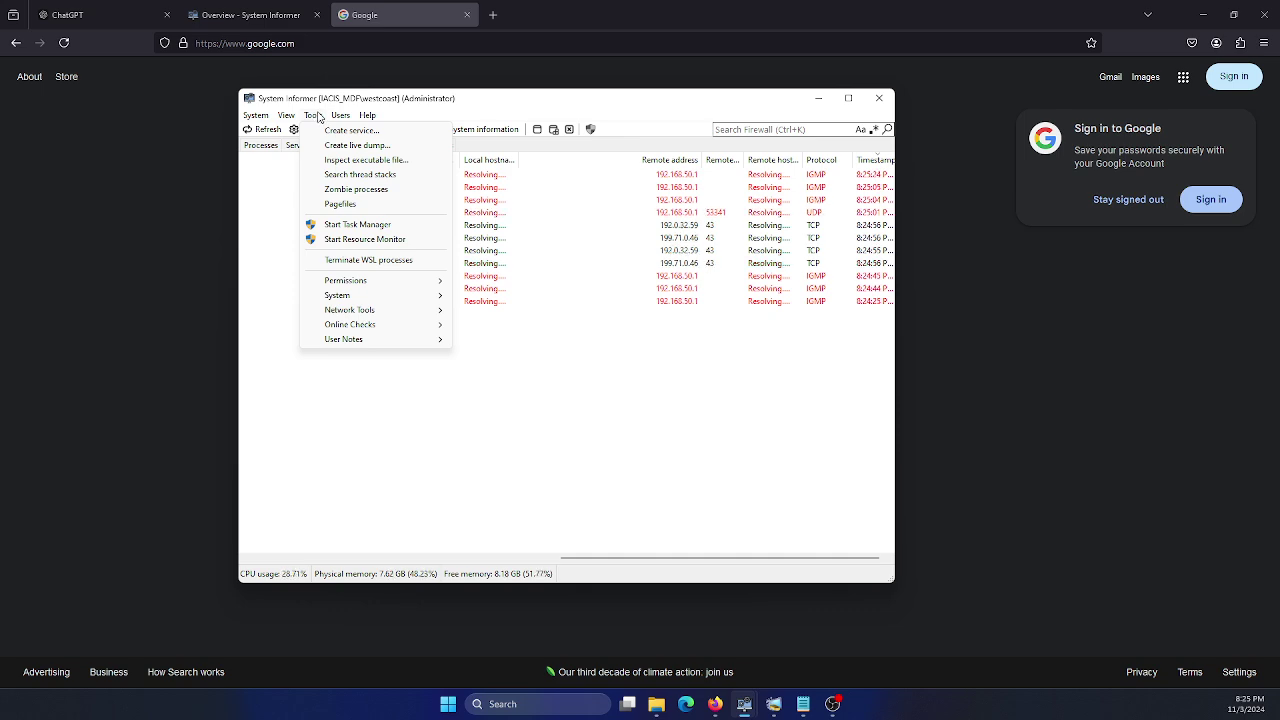
click(356, 189)
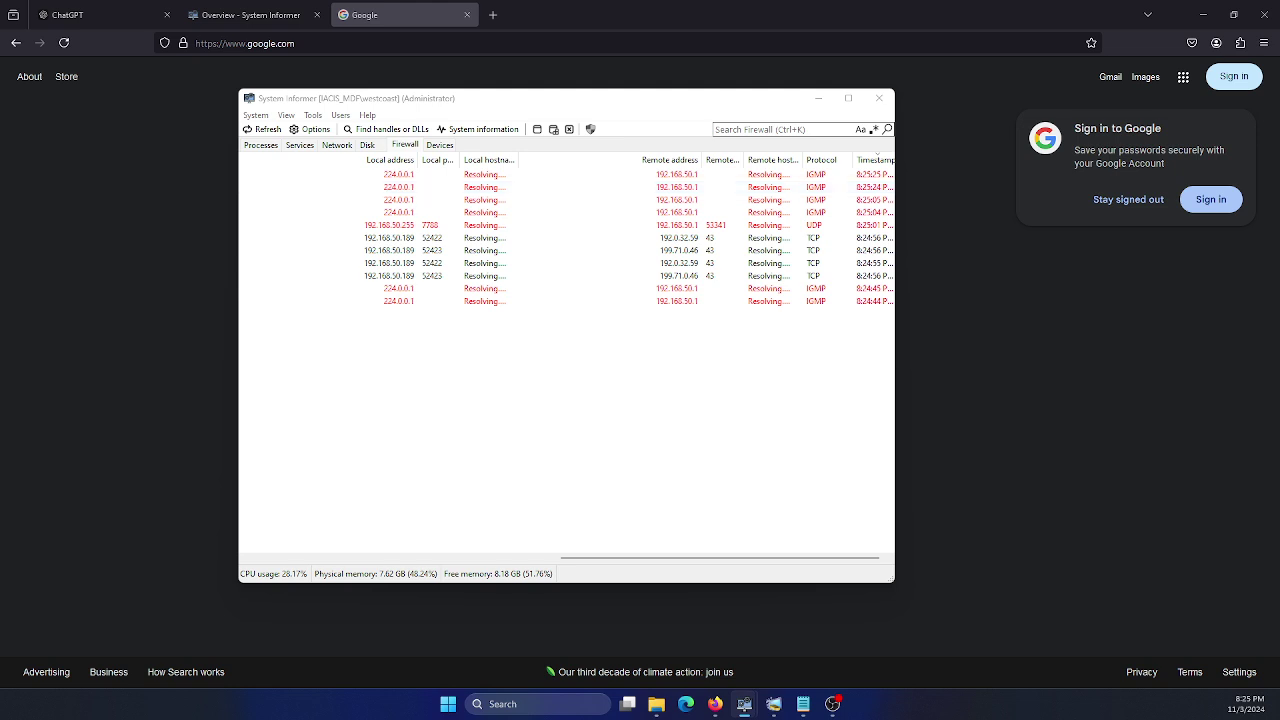
drag(250, 262, 463, 245)
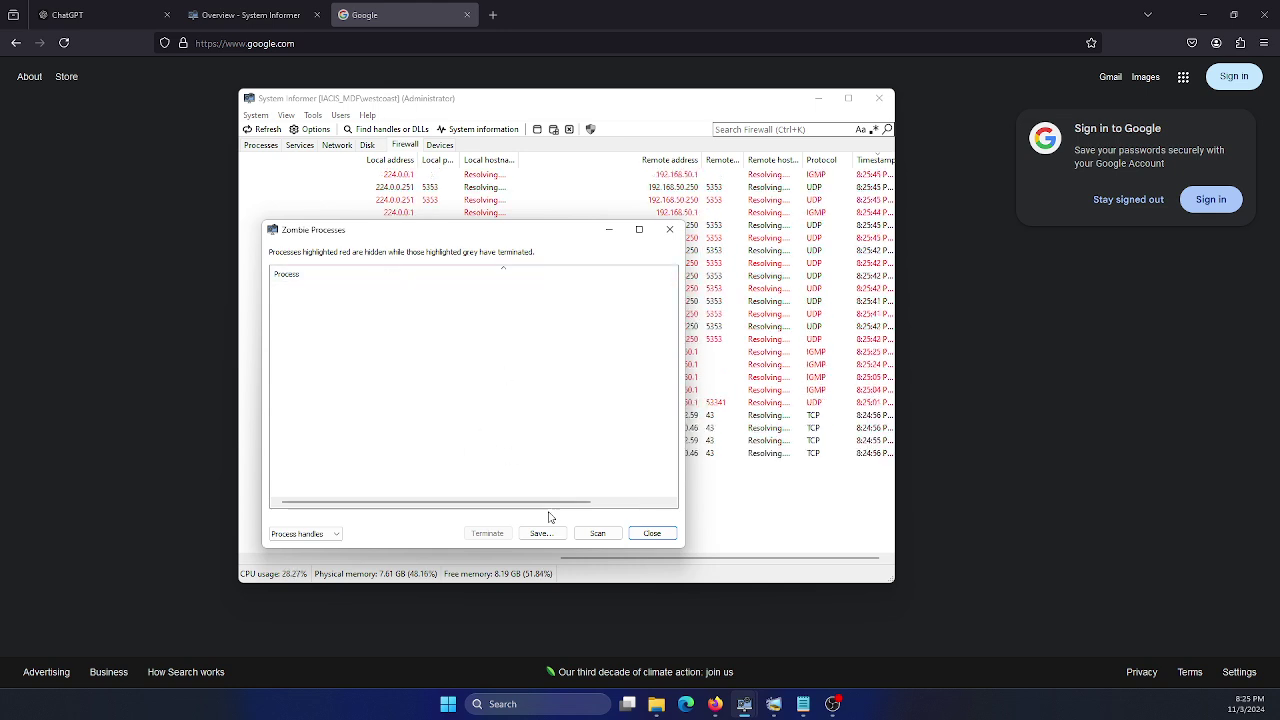
Scan for zombie processes using process handles, look through the full paths of the listed processes, and close the tool
click(600, 533)
scroll(416, 386, right, 2)
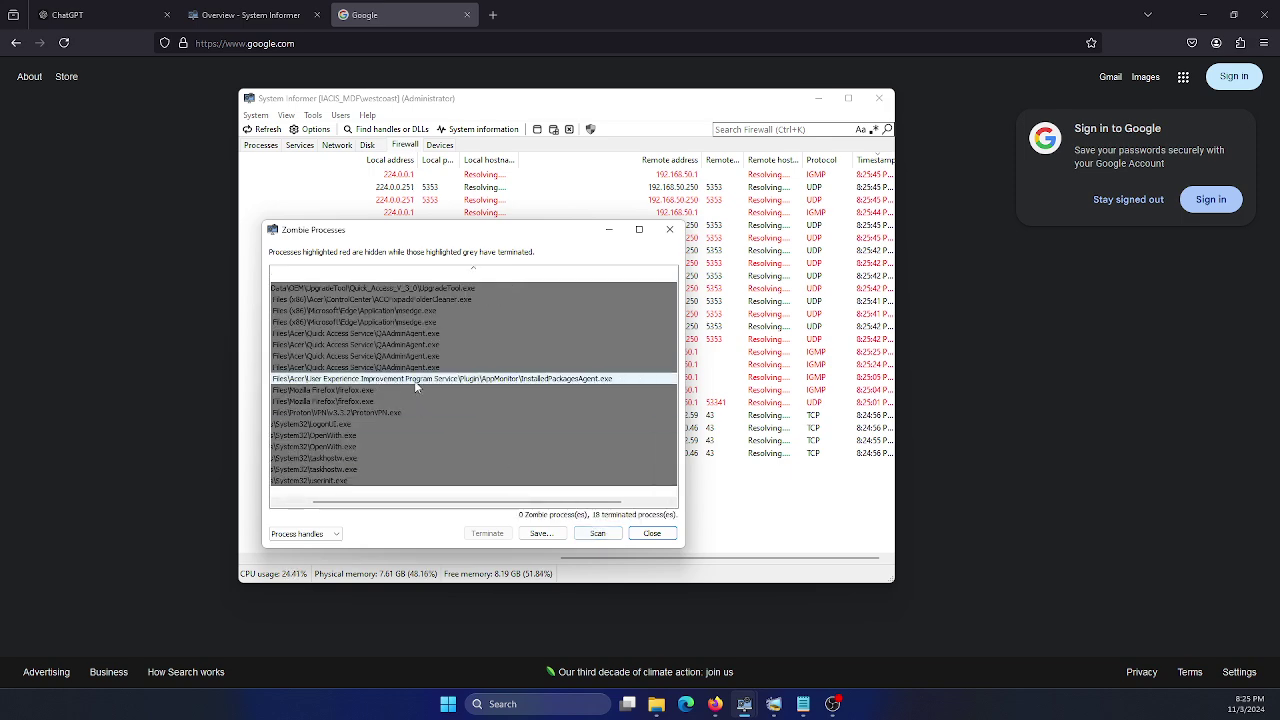
scroll(418, 388, left, 2)
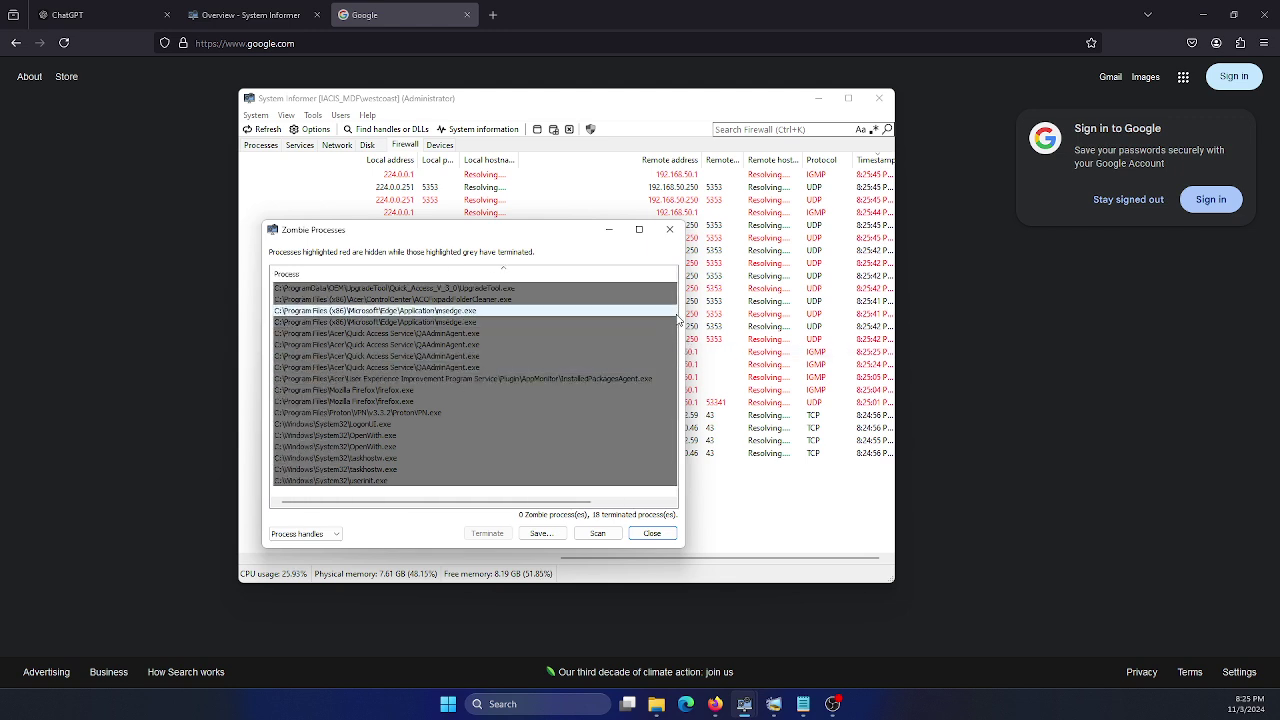
scroll(449, 415, right, 1)
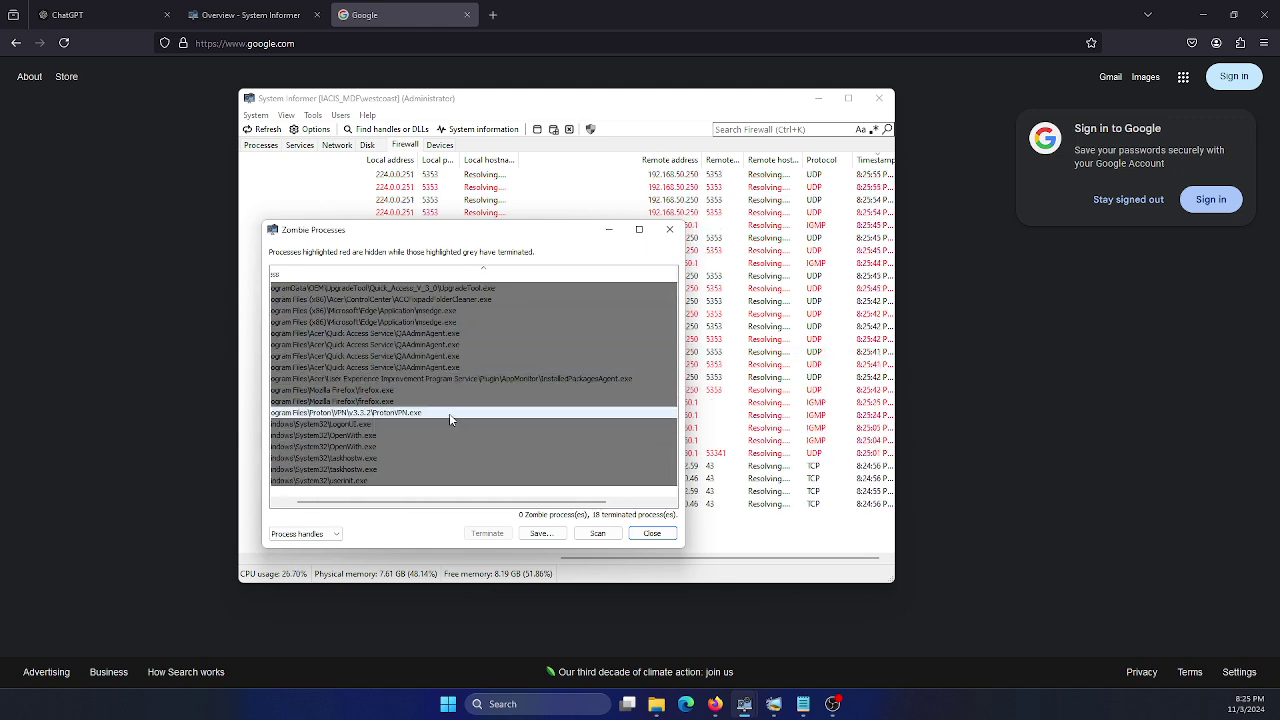
scroll(449, 413, left, 1)
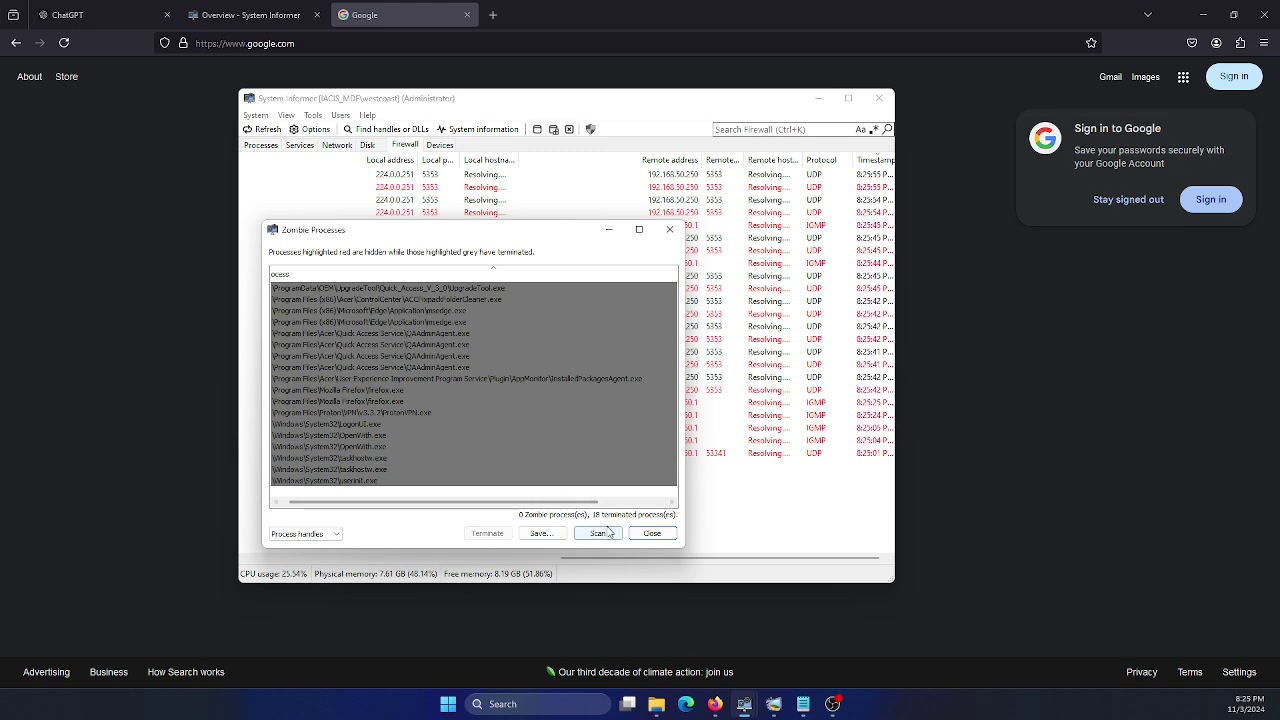
click(651, 534)
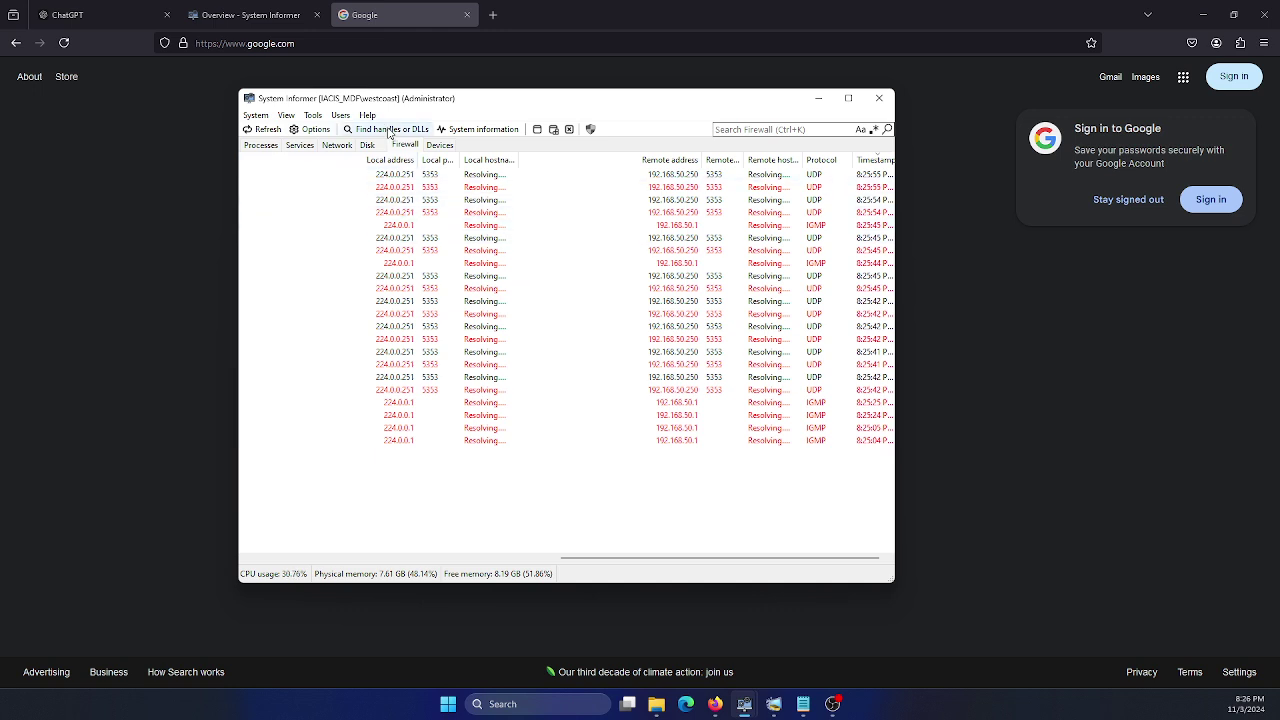
View the network graphs in System Information, close it, and review the names, actions and rules of the firewall entries
click(481, 131)
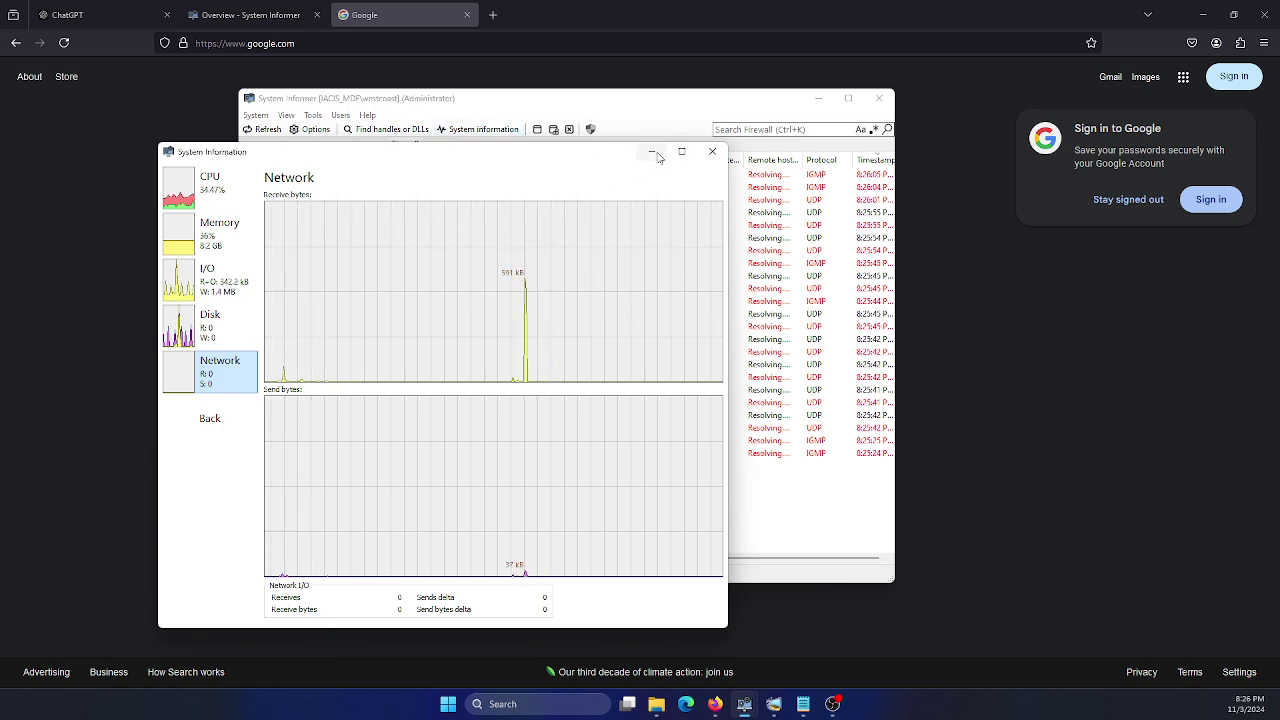
click(714, 152)
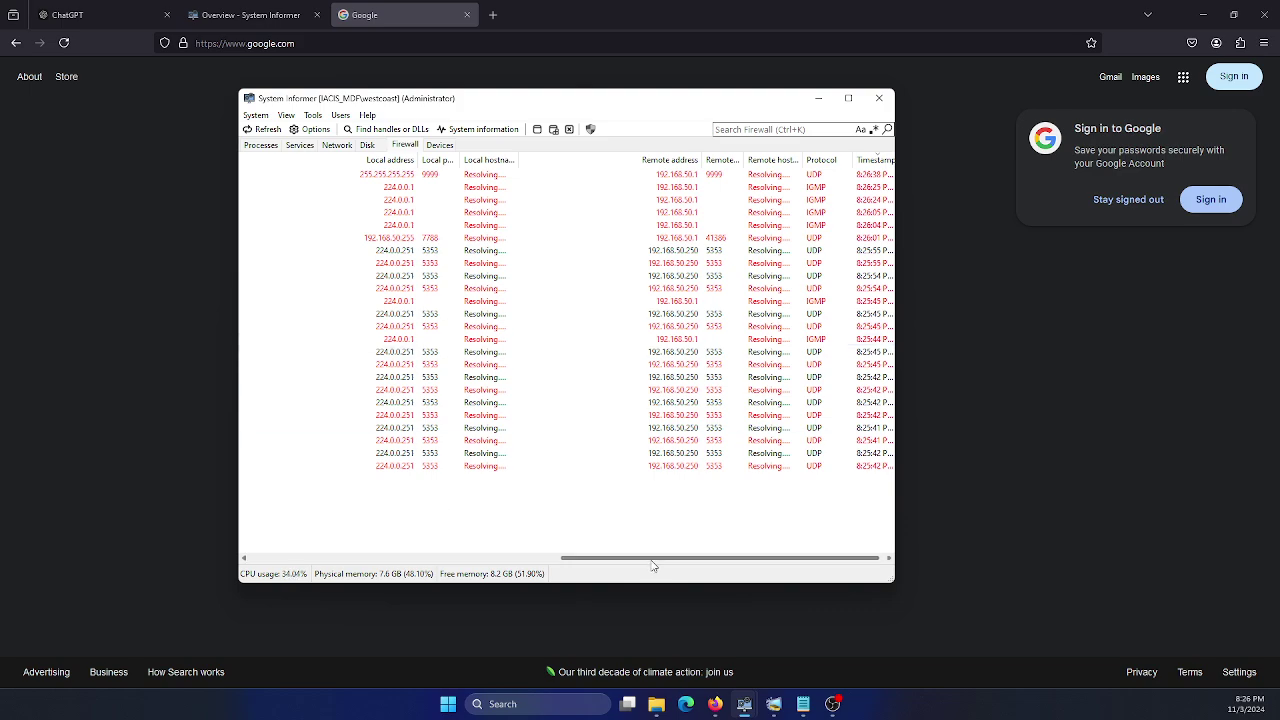
drag(652, 562, 333, 558)
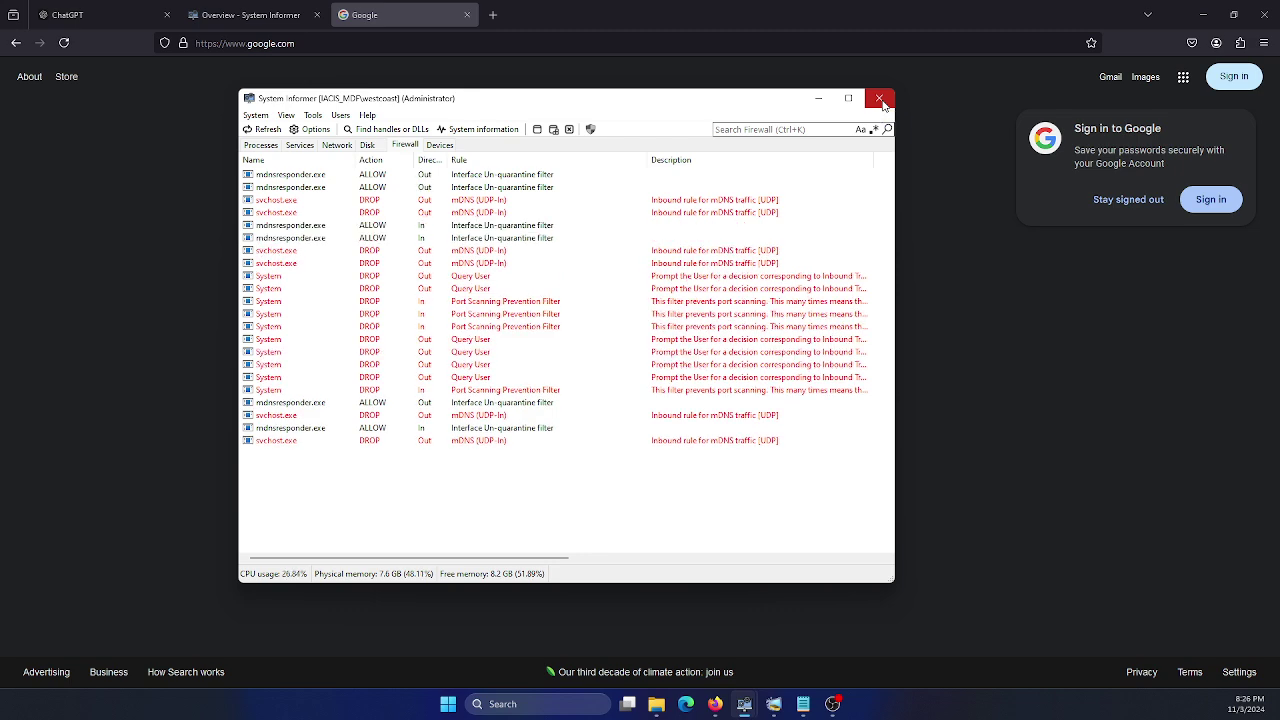
Show the list of services and copy the Apple Mobile Device Service entry
click(299, 145)
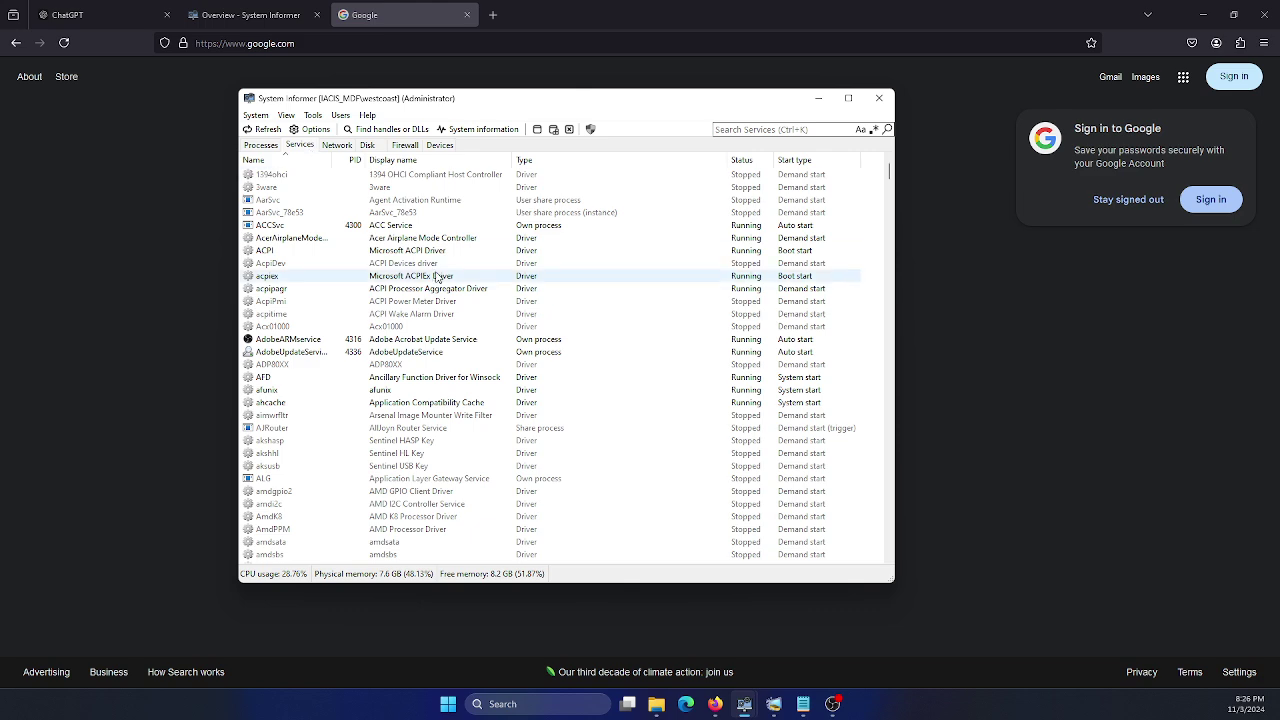
scroll(307, 374, down, 3)
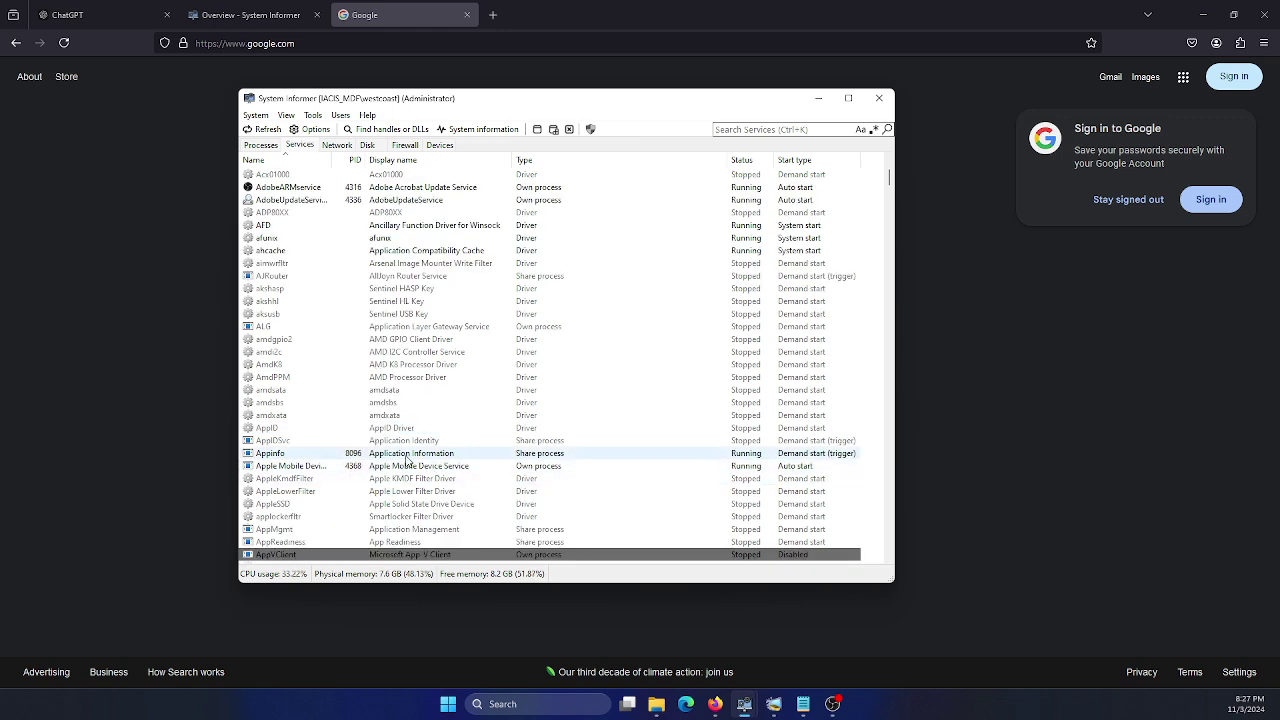
scroll(310, 445, down, 1)
right_click(306, 430)
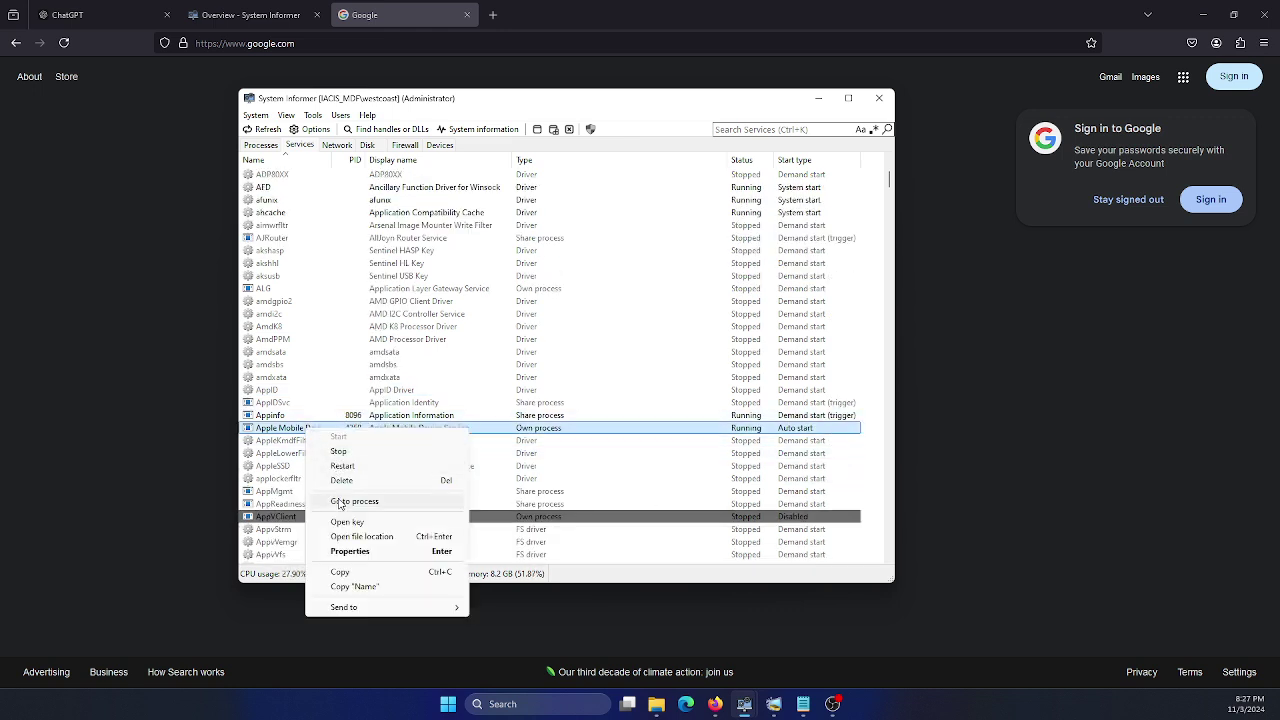
click(340, 572)
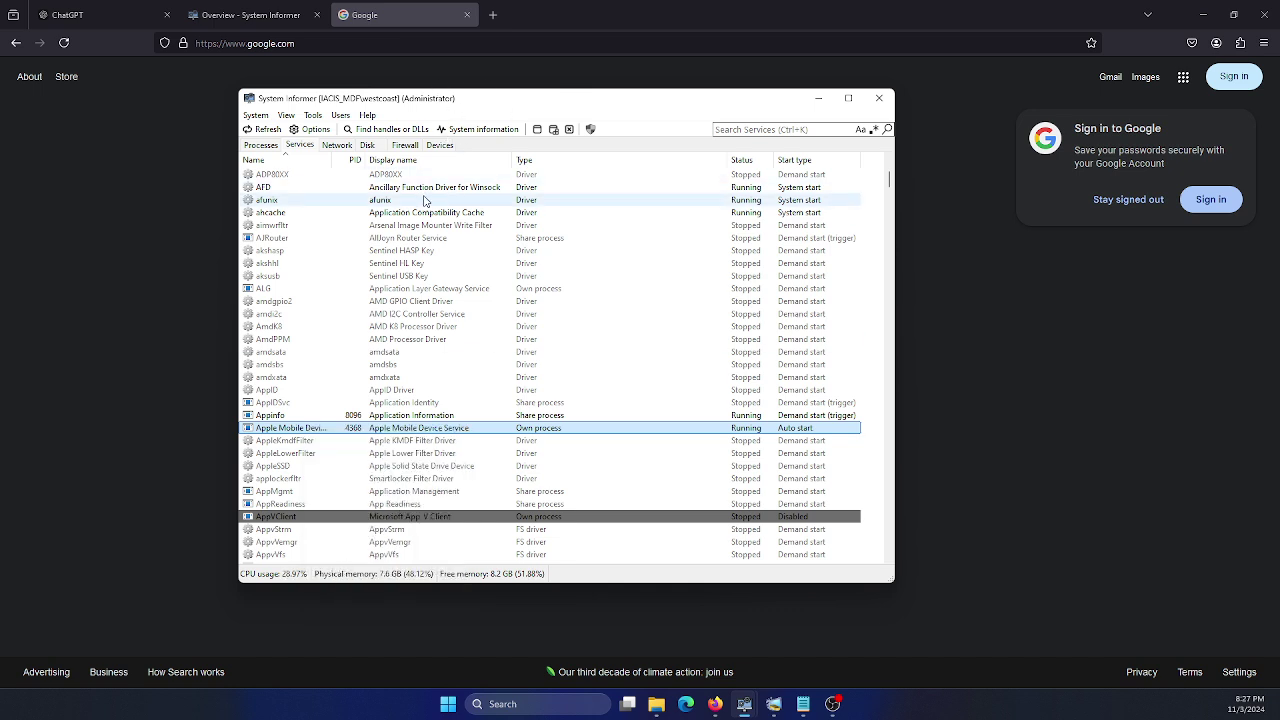
mouse_move(272, 519)
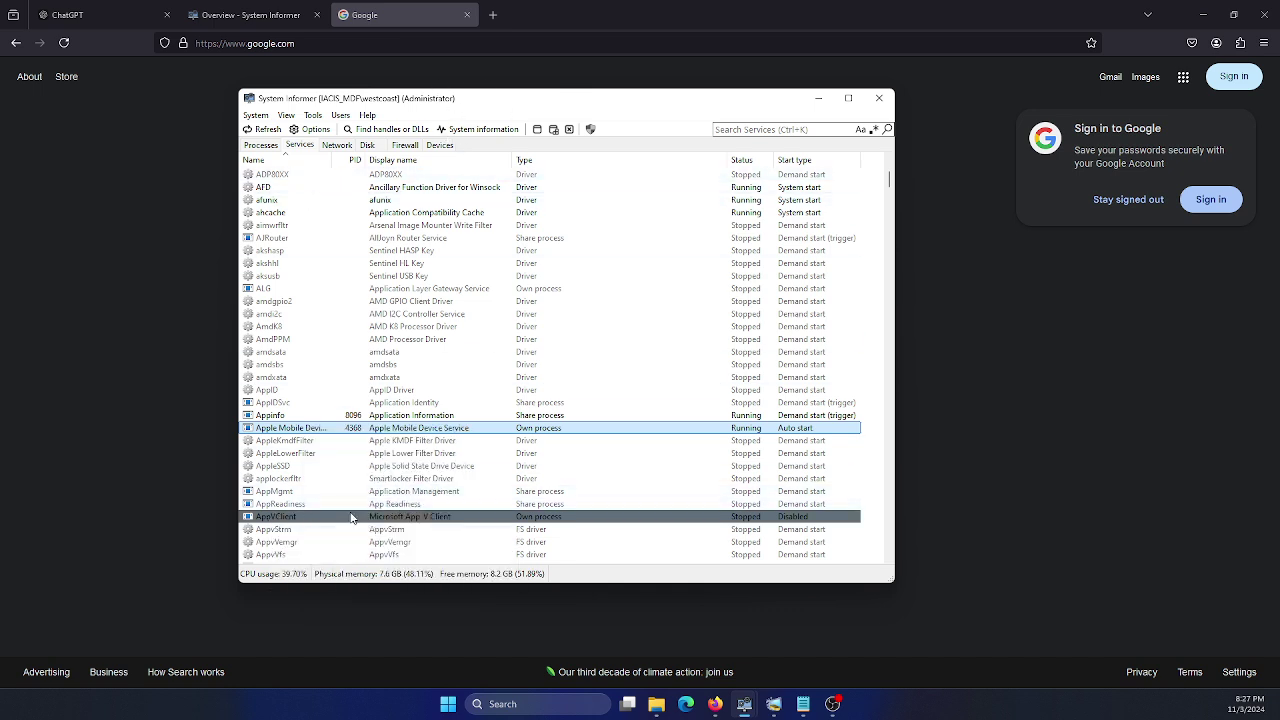
Switch to the ChatGPT page in Firefox and start a message with "kindly explain this line entry from"
click(1000, 283)
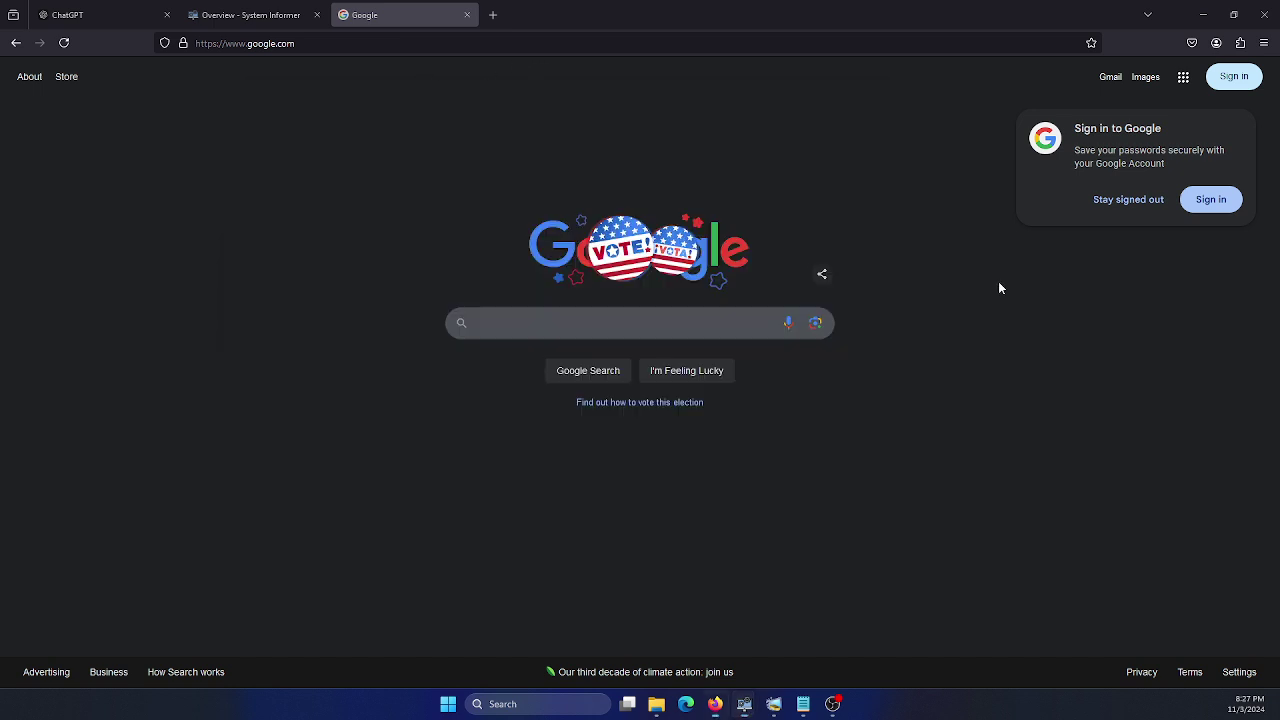
click(96, 16)
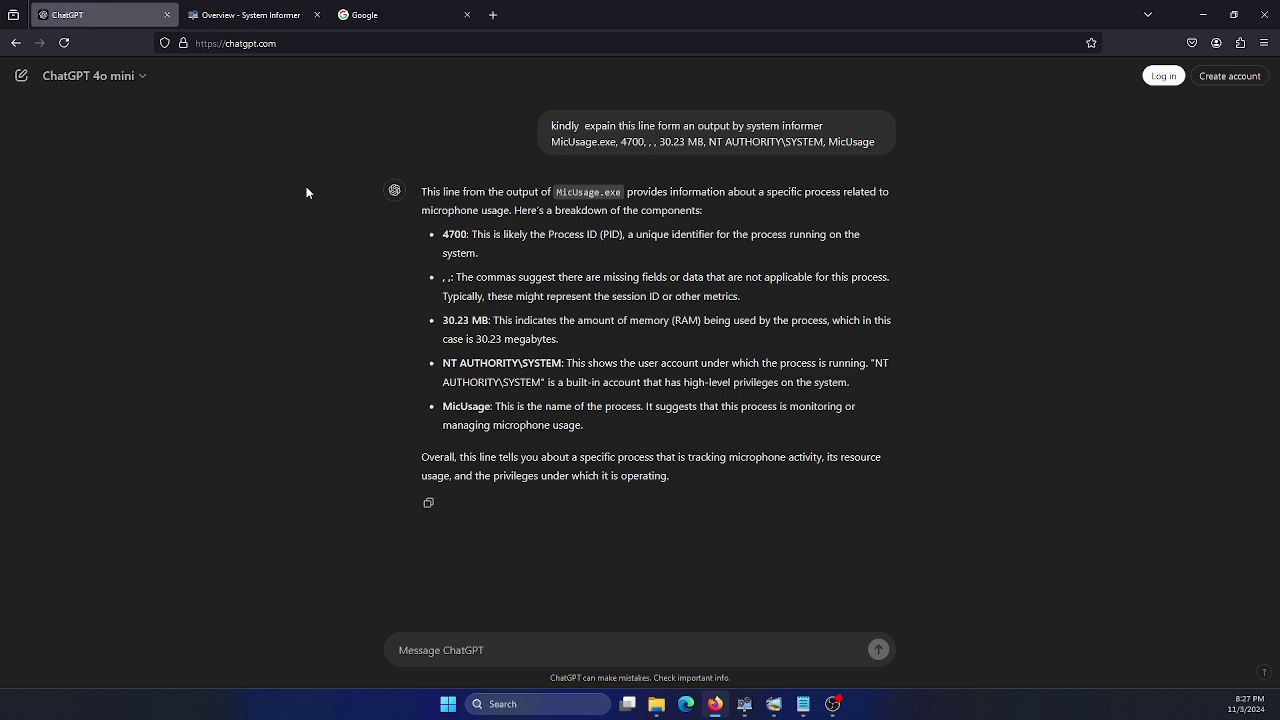
click(456, 648)
text(kindly explain)
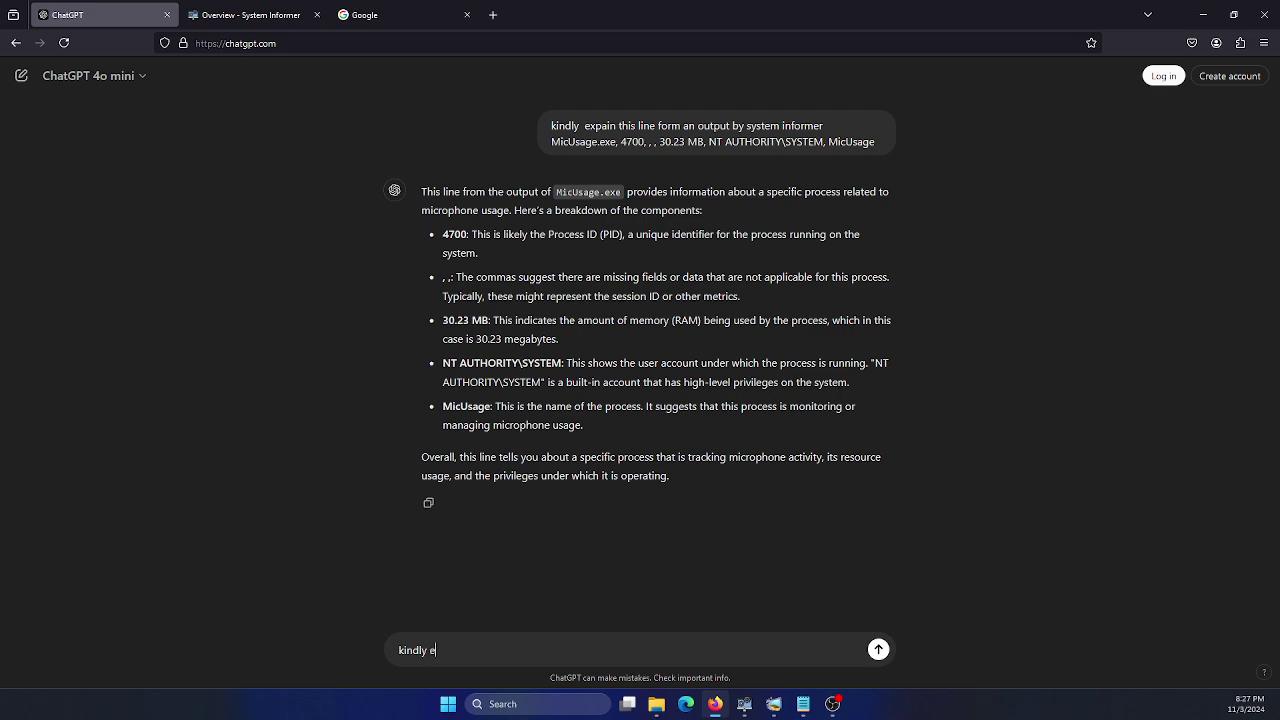
text( this line of co)
key(BackSpace)
key(BackSpace)
key(BackSpace)
key(BackSpace)
key(BackSpace)
key(BackSpace)
text(entry from)
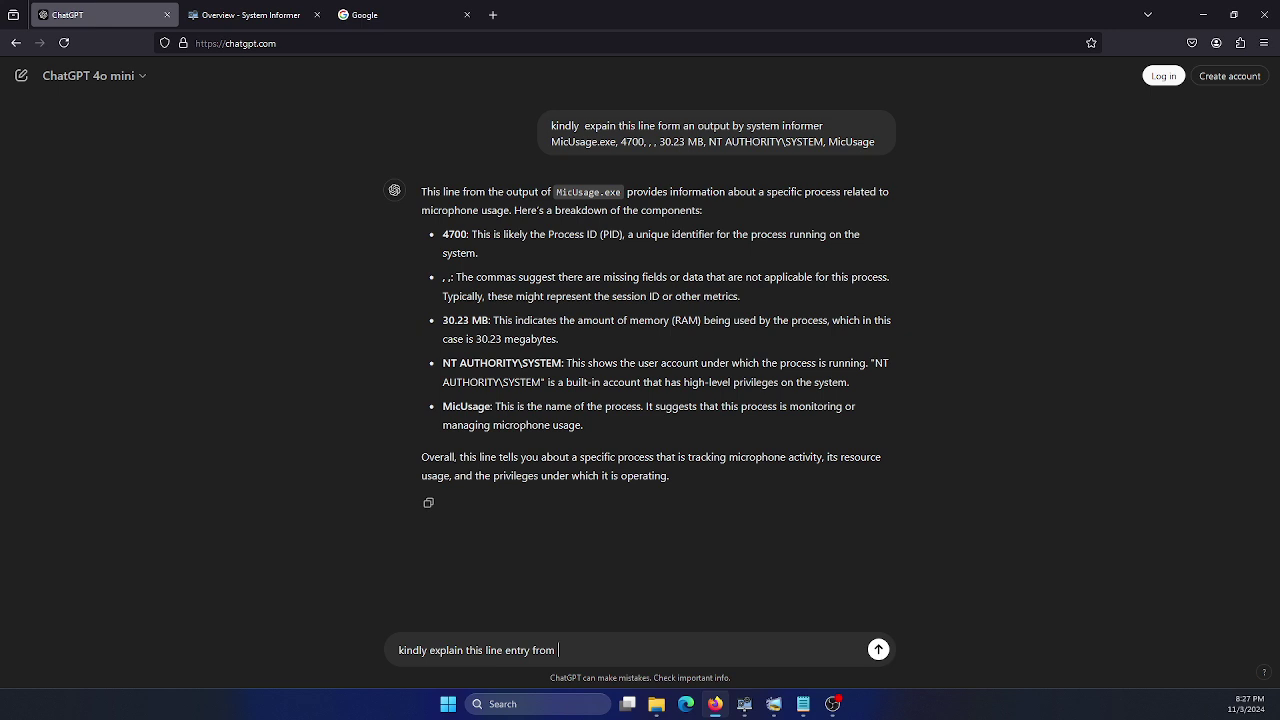
Complete the message with "the software called system informer", add the copied Apple Mobile Device Service entry, and send it
text( the software called stsem in)
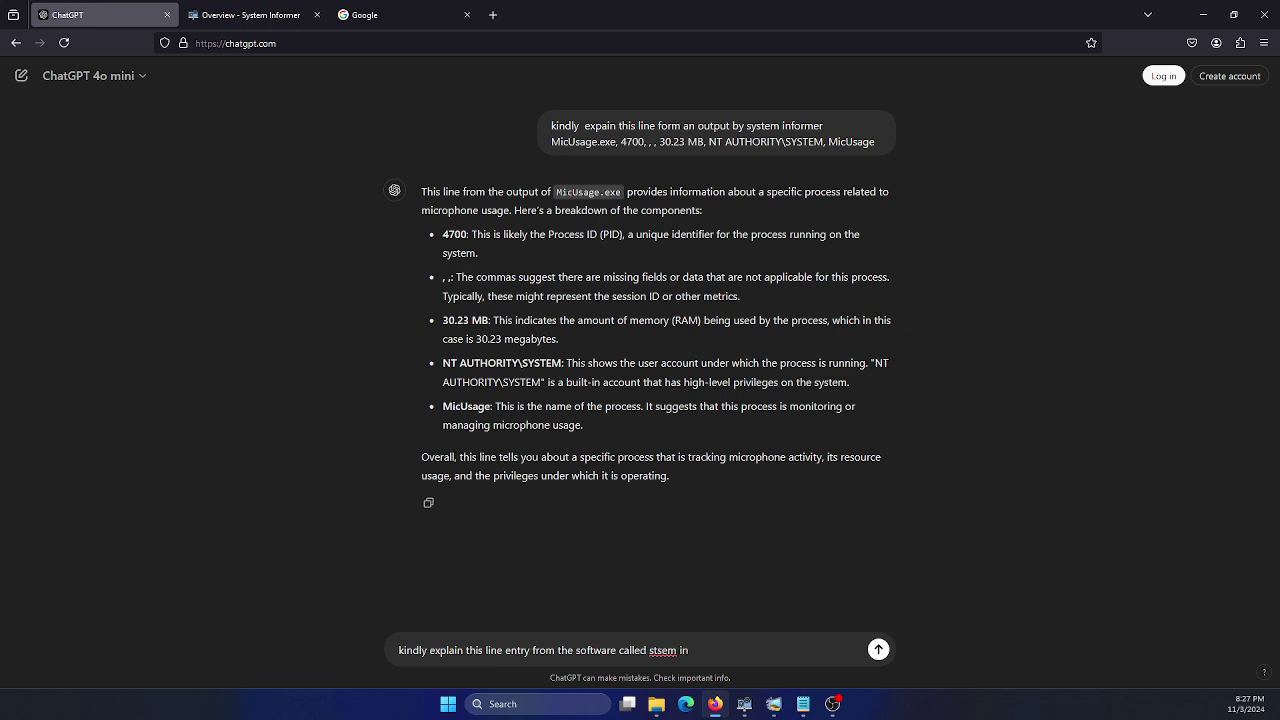
text(former)
key(BackSpace)
key(BackSpace)
key(BackSpace)
key(BackSpace)
key(BackSpace)
key(BackSpace)
key(BackSpace)
key(BackSpace)
key(BackSpace)
key(BackSpace)
key(BackSpace)
key(BackSpace)
key(BackSpace)
text(ystem informer)
text(Apple Mobile Device Service, 4368, Apple Mobile Device Service, Own process, Running, Auto start)
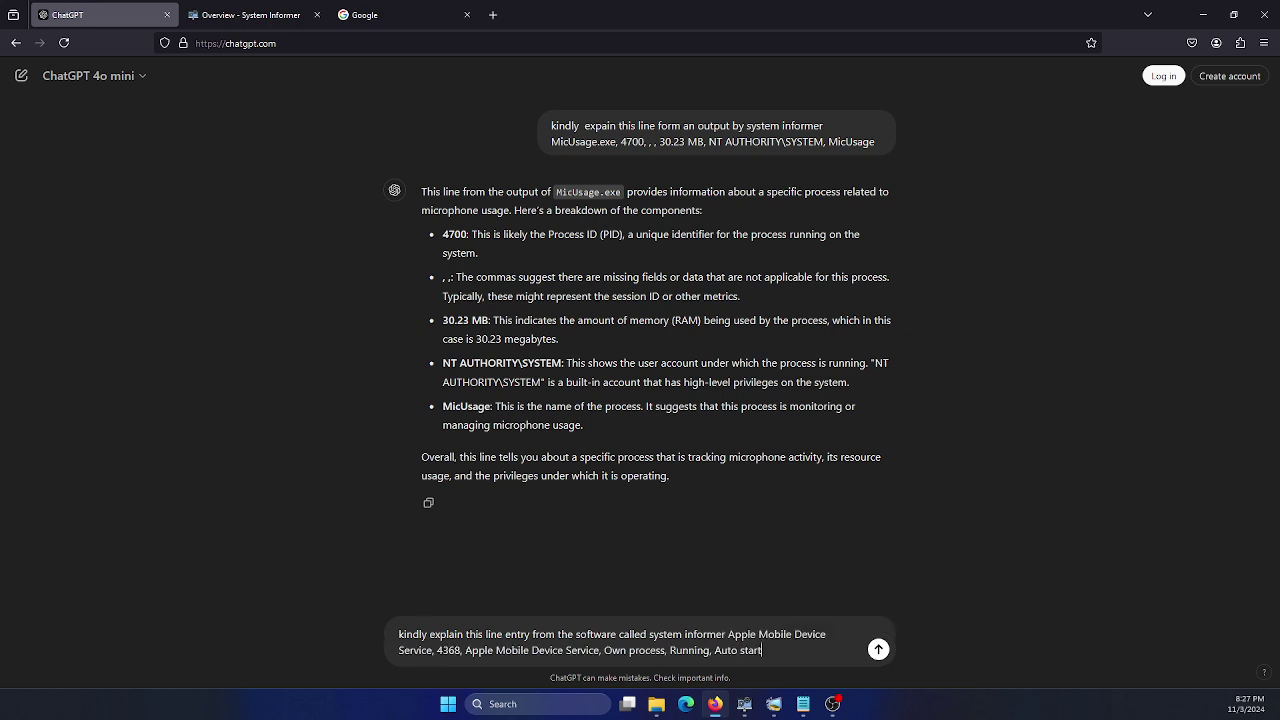
click(878, 650)
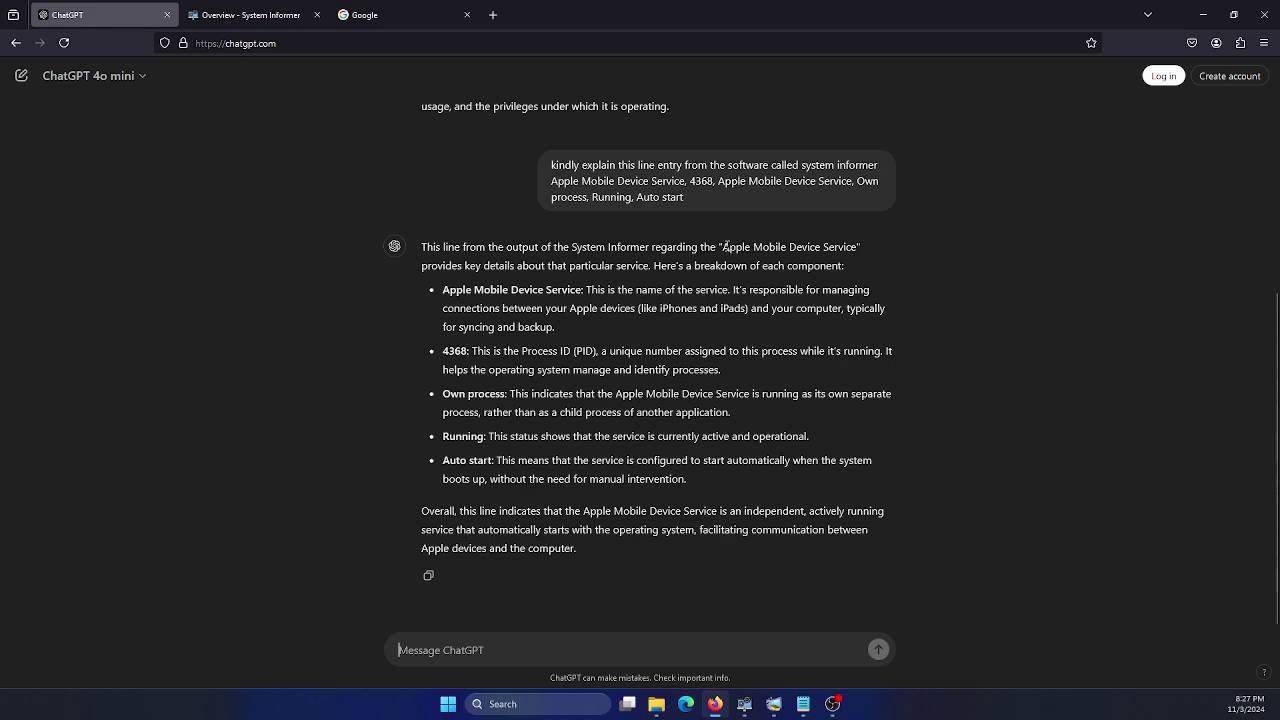
Read ChatGPT's explanation of the Apple Mobile Device Service, highlighting the service name and the note on Apple devices
drag(723, 247, 866, 247)
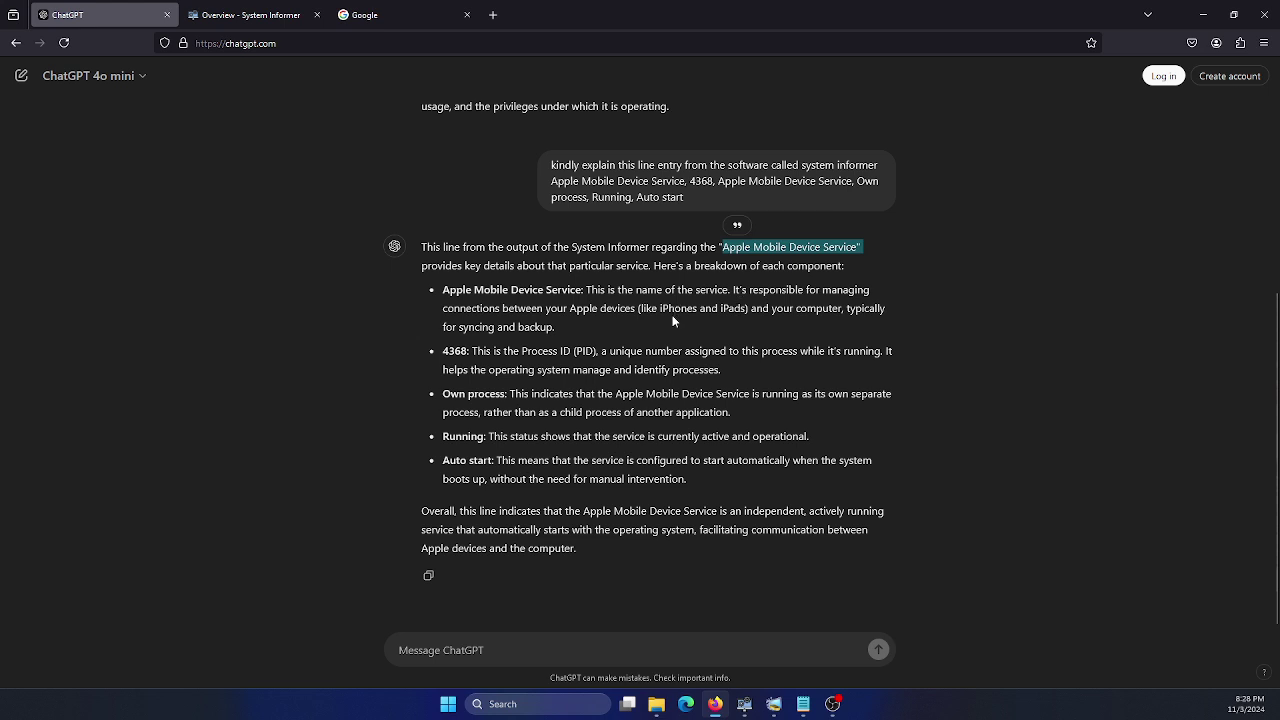
drag(620, 308, 657, 308)
click(655, 308)
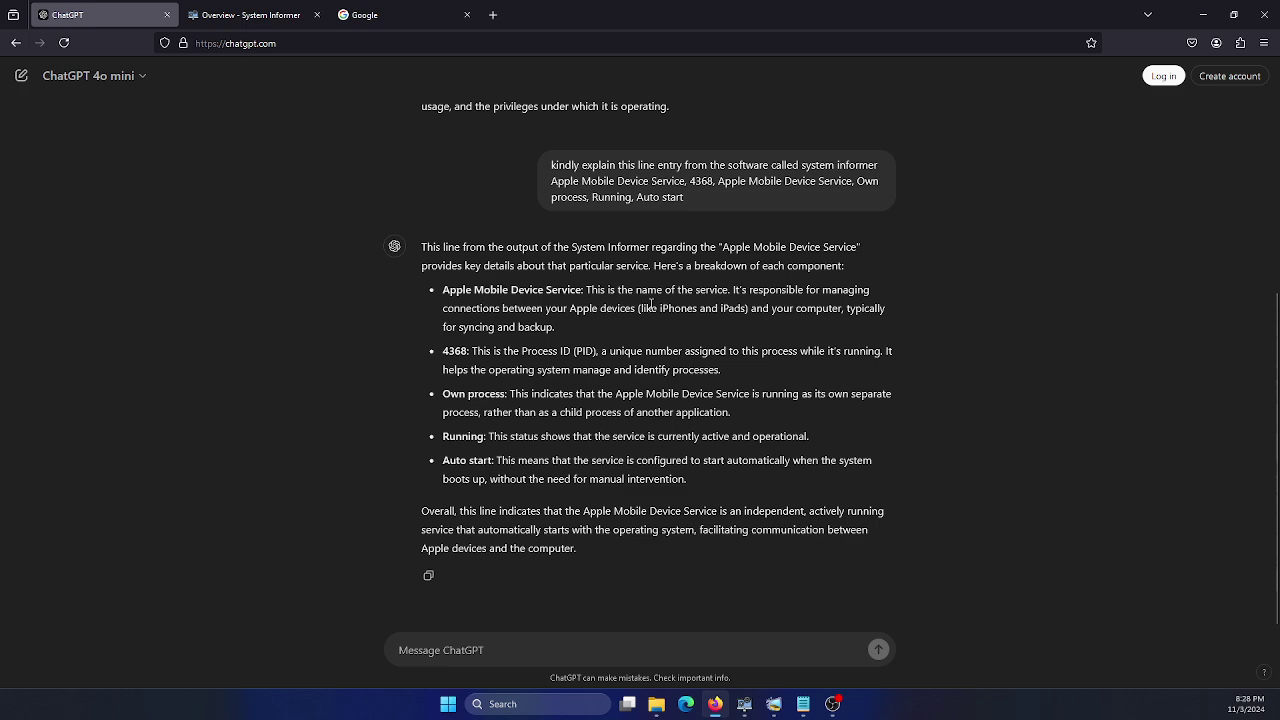